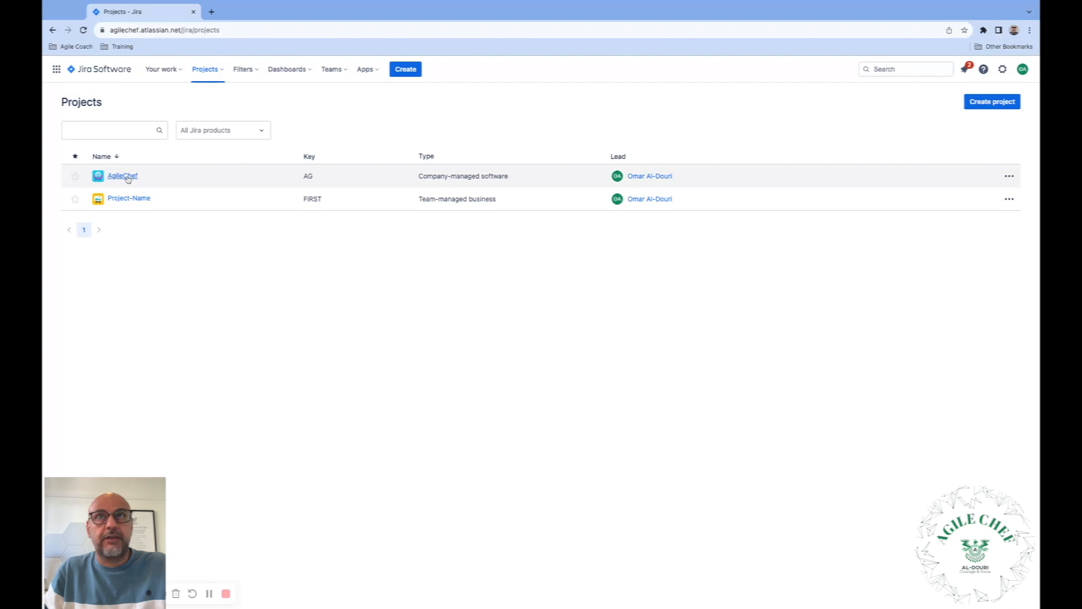
From the AgileChef project's backlog, begin creating a Scrum board that comes with a new software project.
click(123, 176)
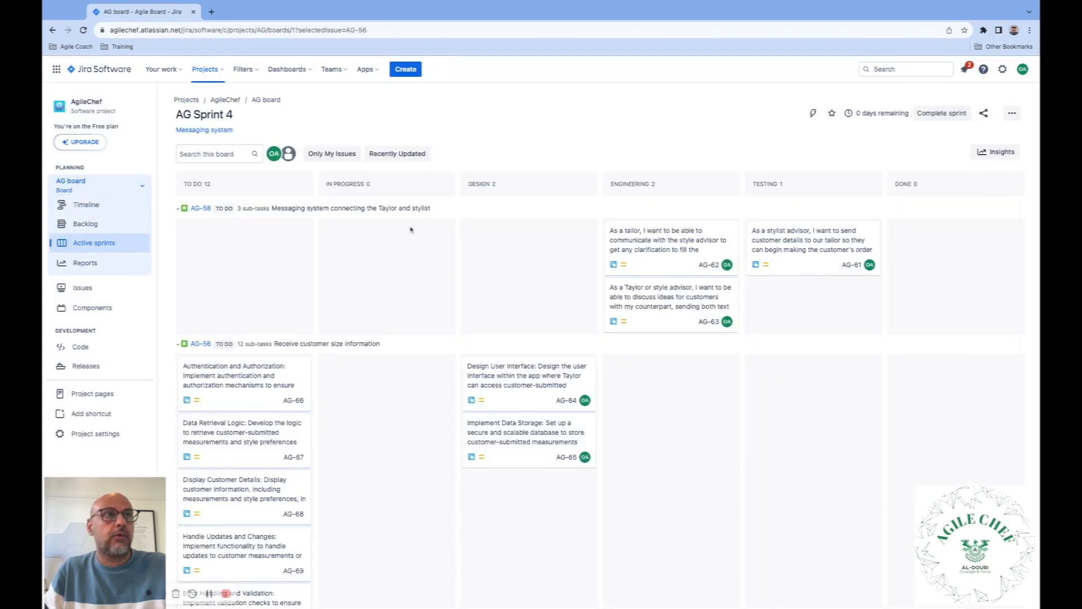
click(85, 224)
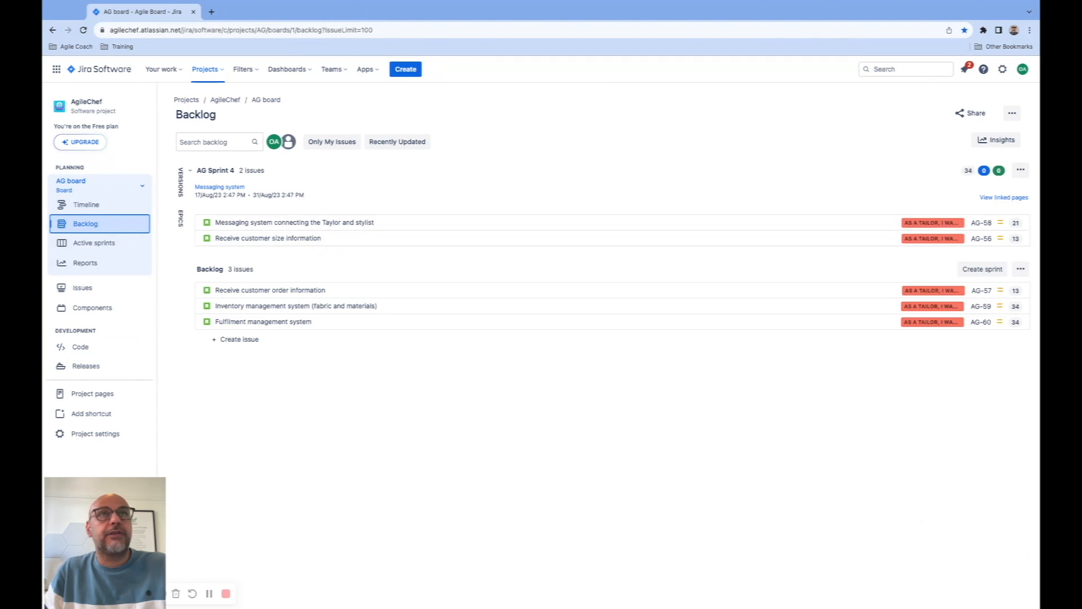
click(1011, 115)
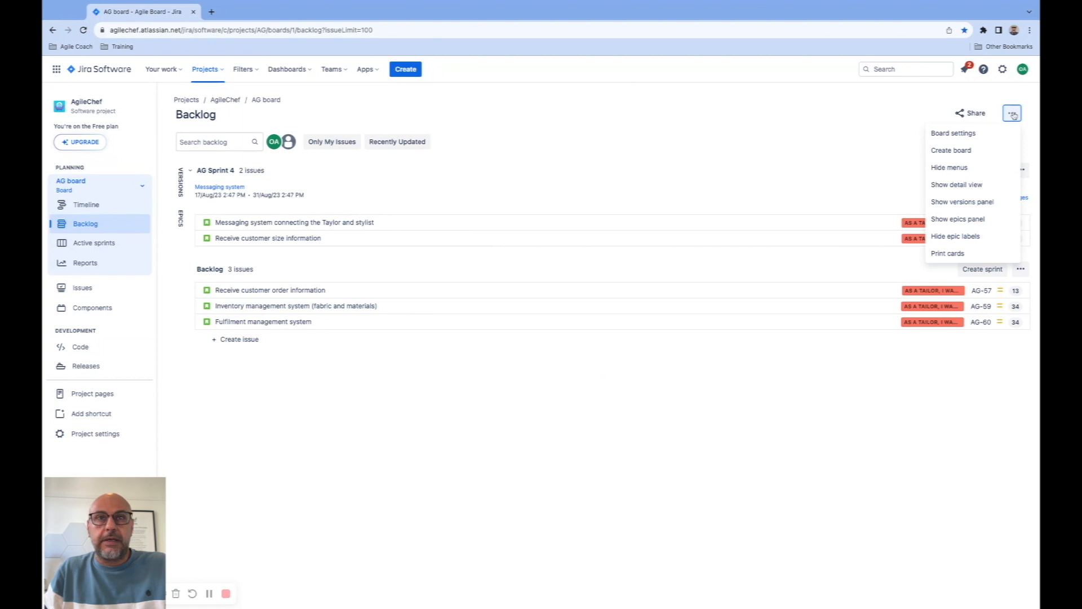
click(967, 151)
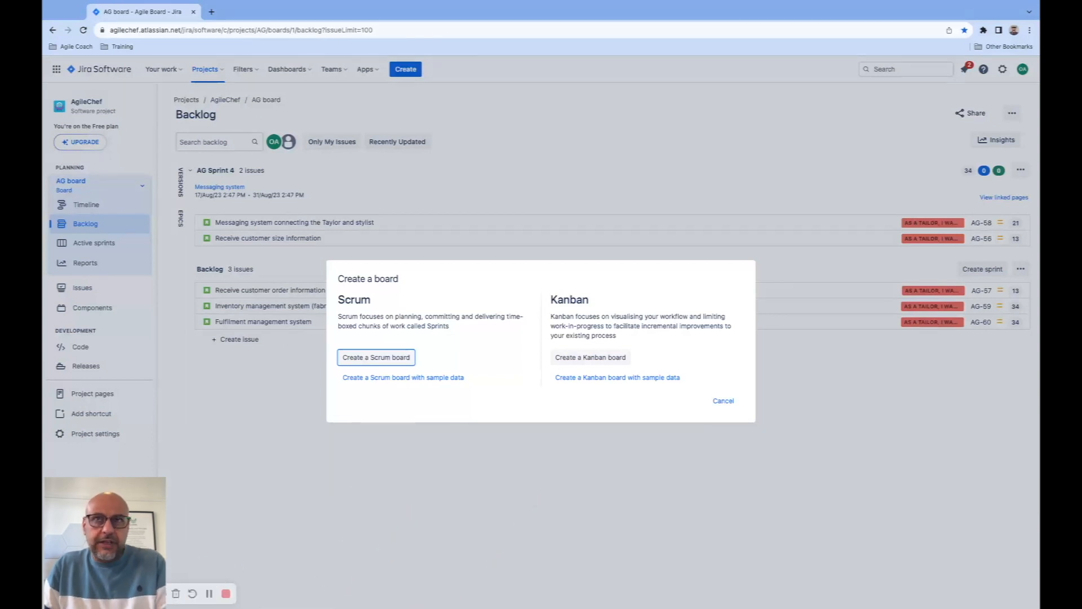
click(389, 360)
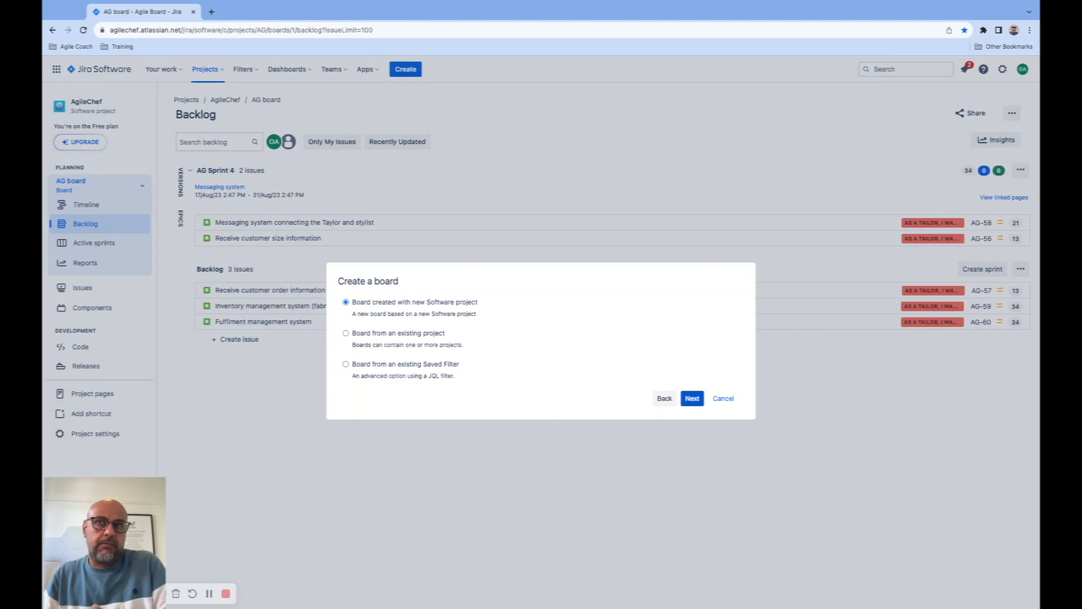
click(692, 400)
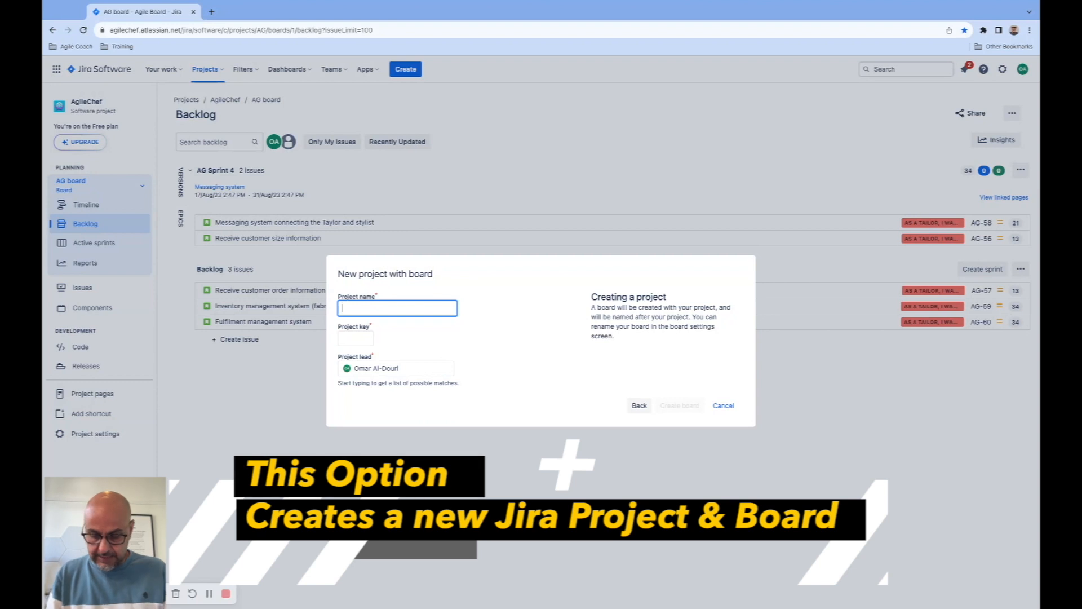
Name the new project Test1, create its board and dismiss the notification.
text(T)
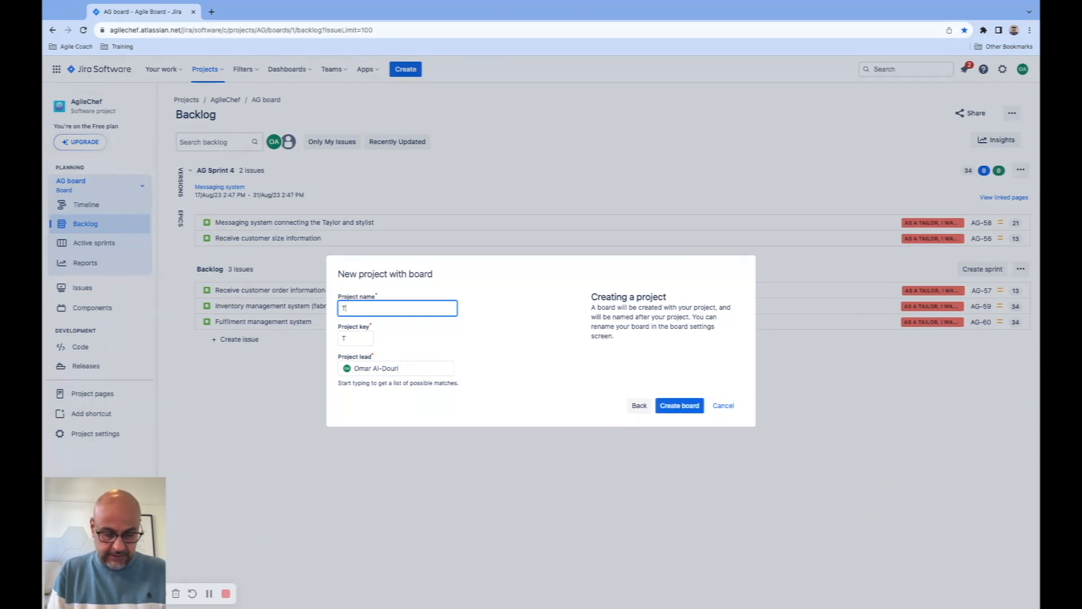
text(est)
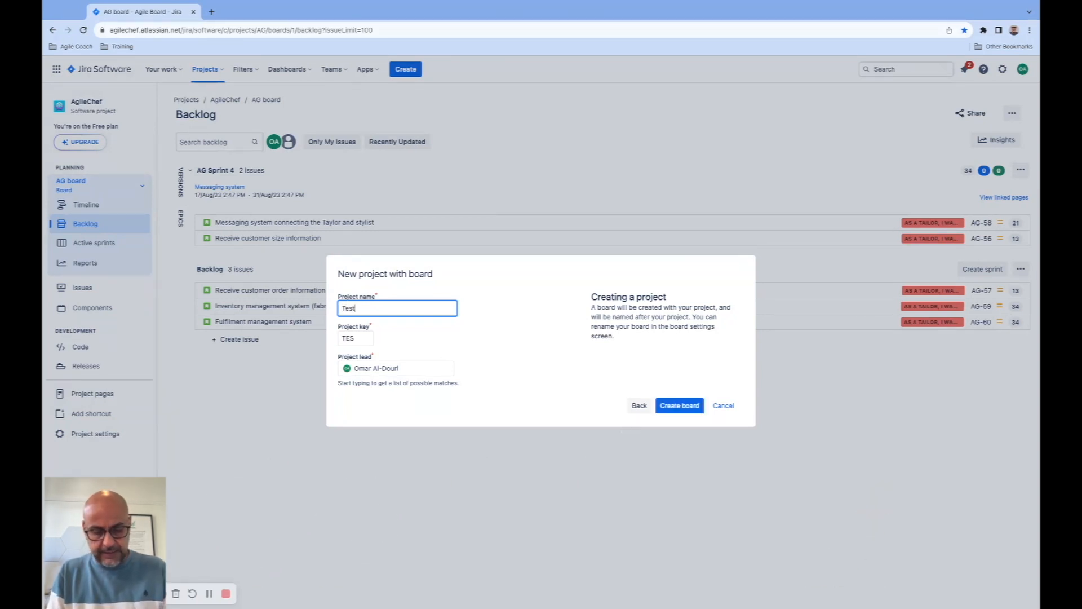
text(1)
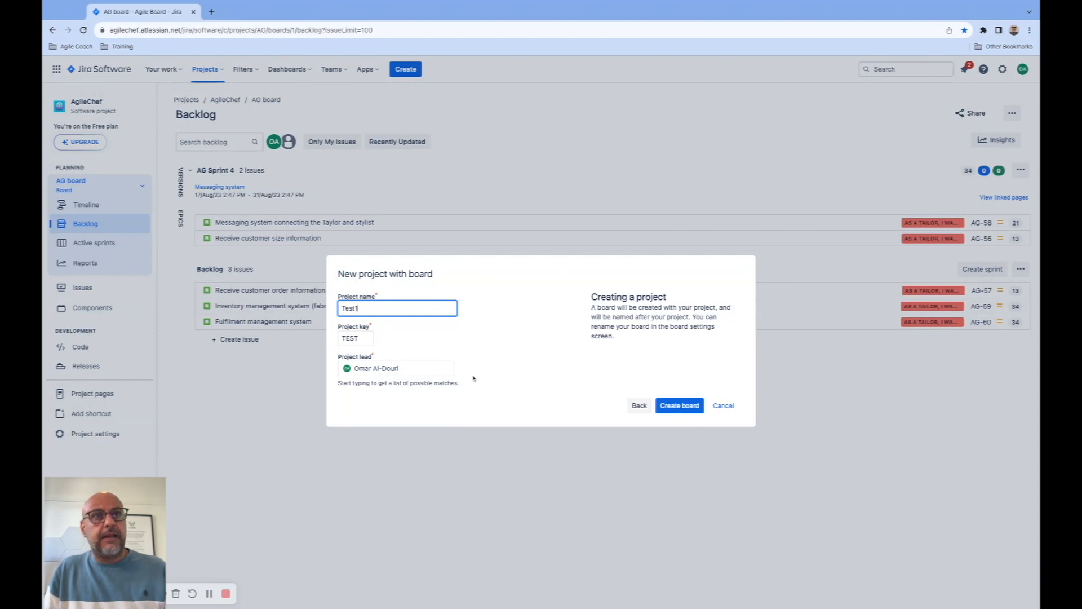
click(681, 406)
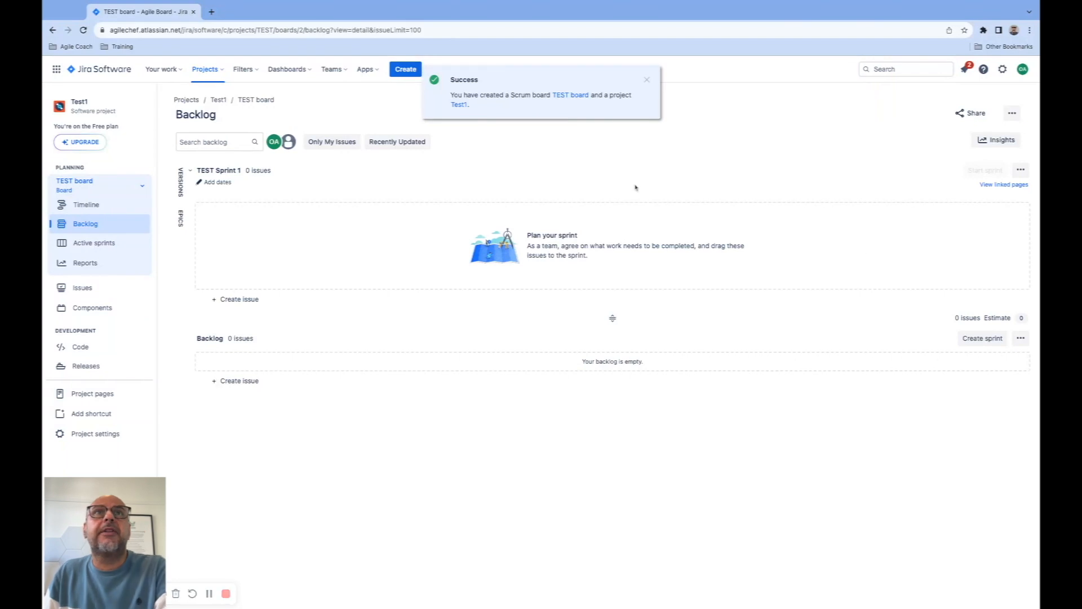
click(646, 80)
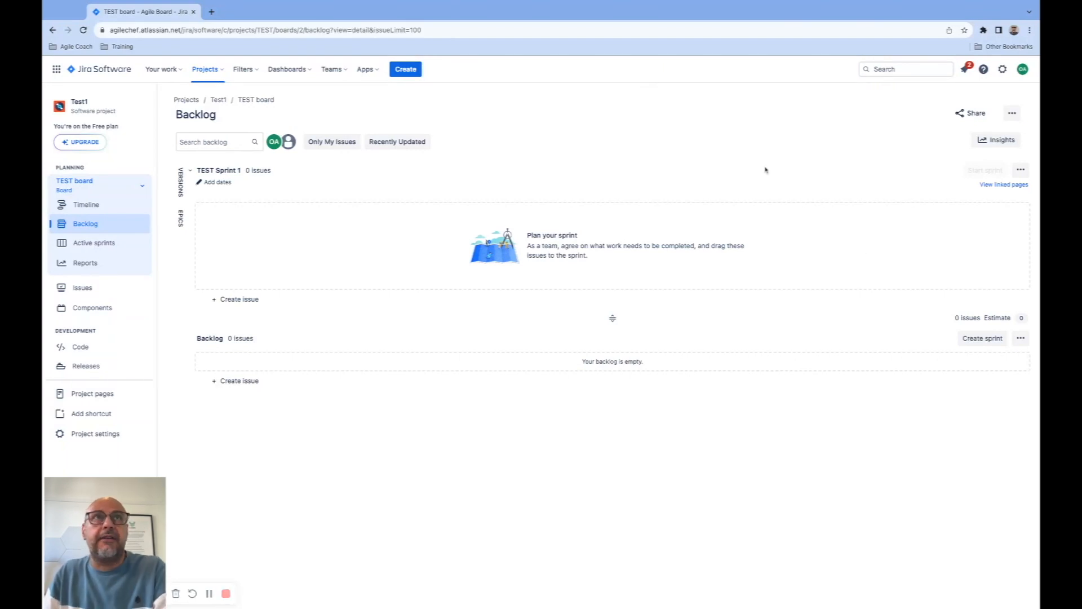
In the new board's settings, add a DESIGN column and place it between To Do and In Progress.
click(1011, 113)
click(965, 137)
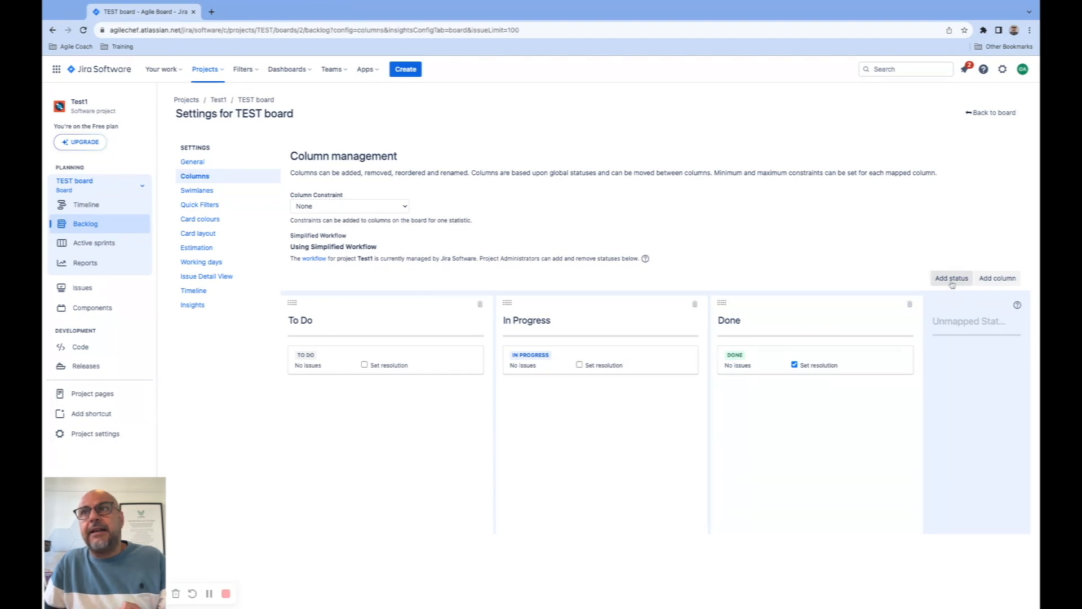
click(996, 281)
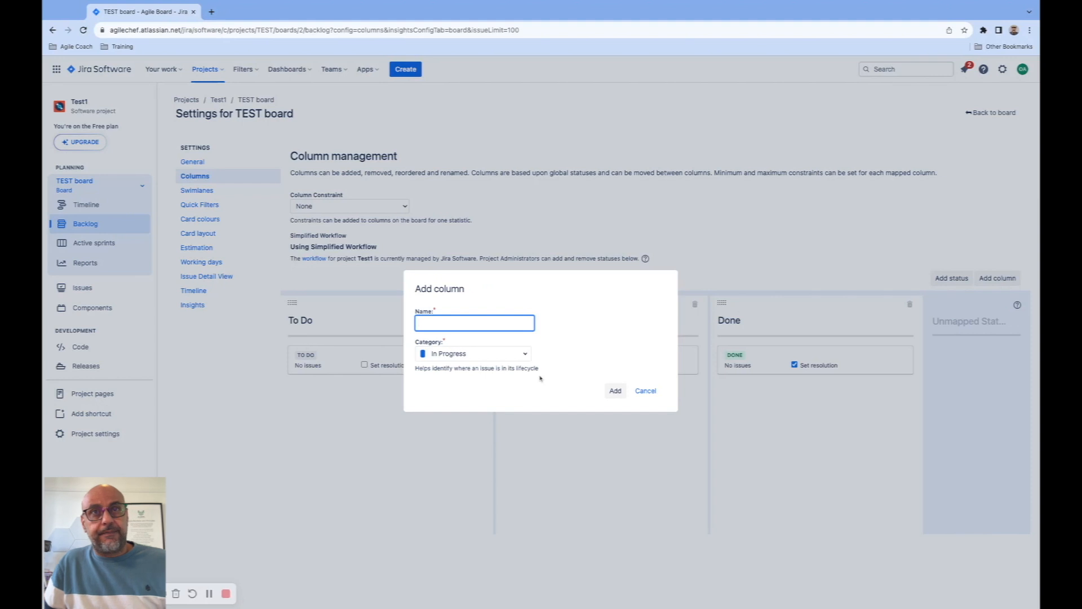
click(524, 355)
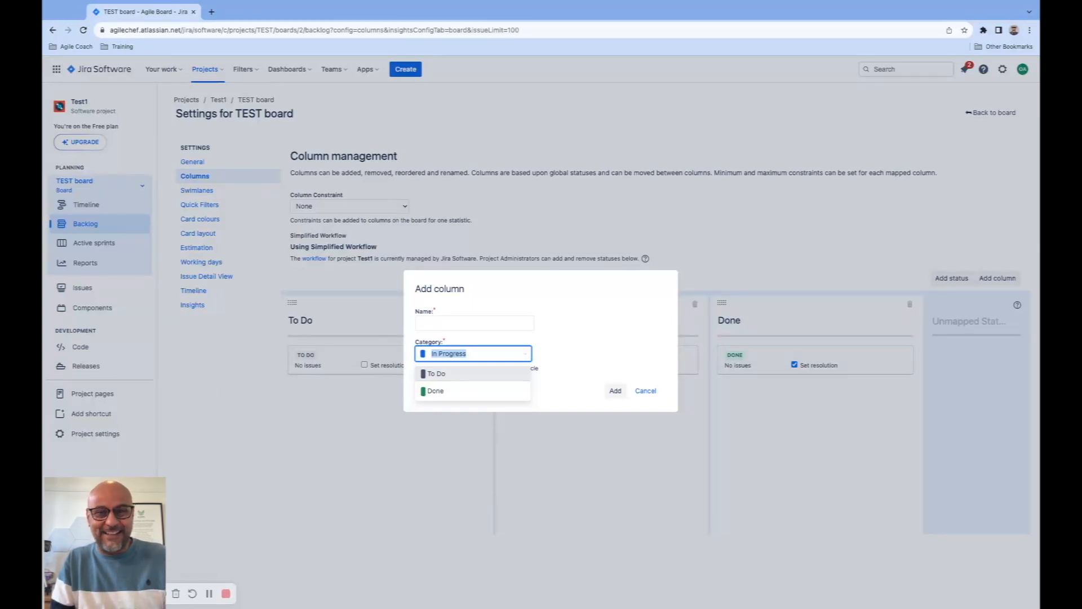
click(473, 324)
text(Design)
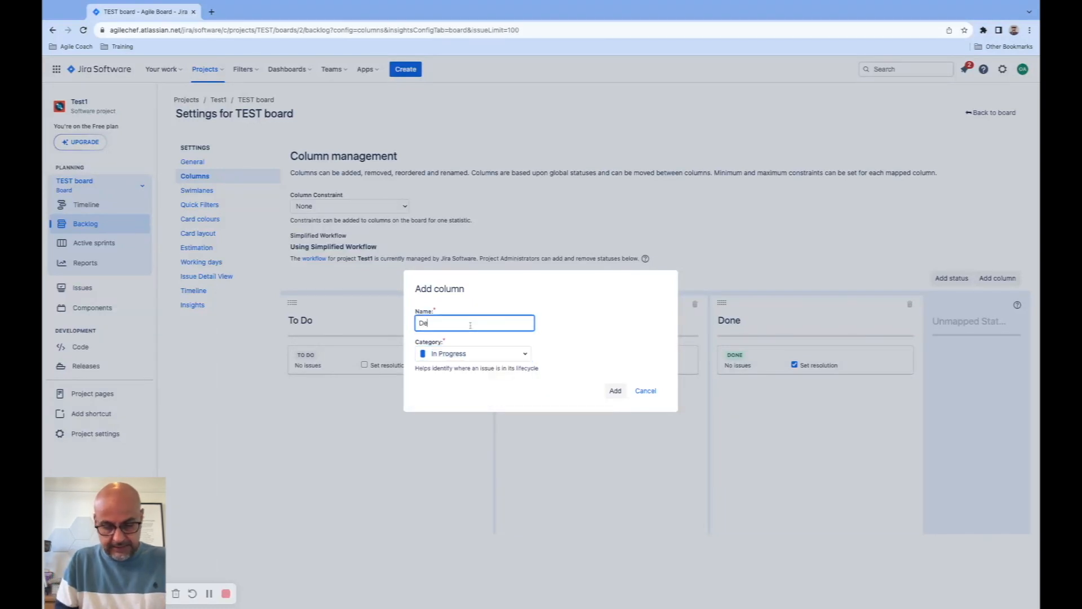
click(487, 350)
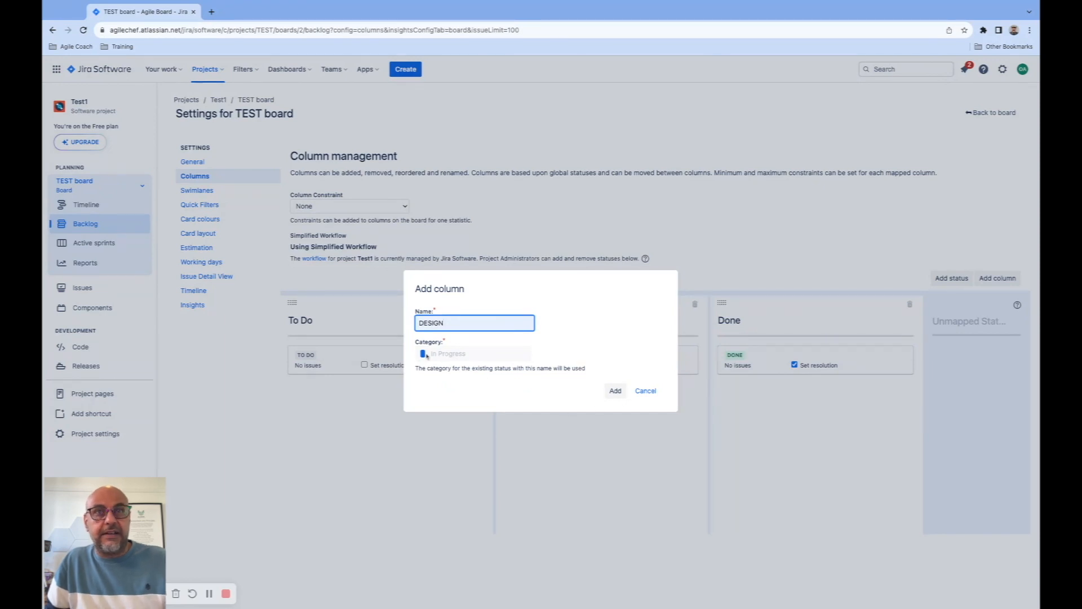
click(615, 394)
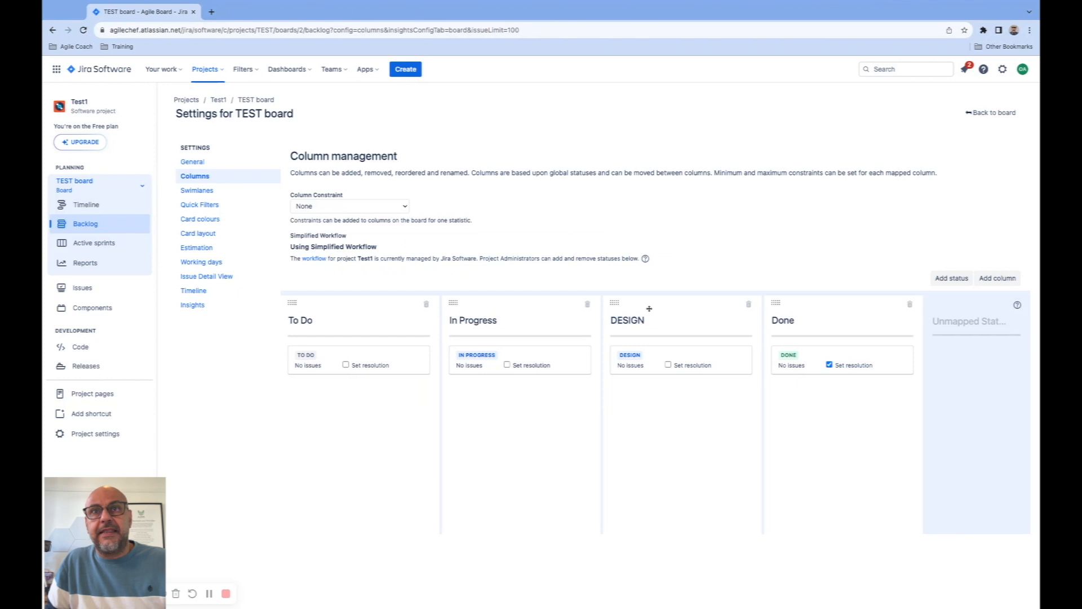
drag(658, 305, 497, 305)
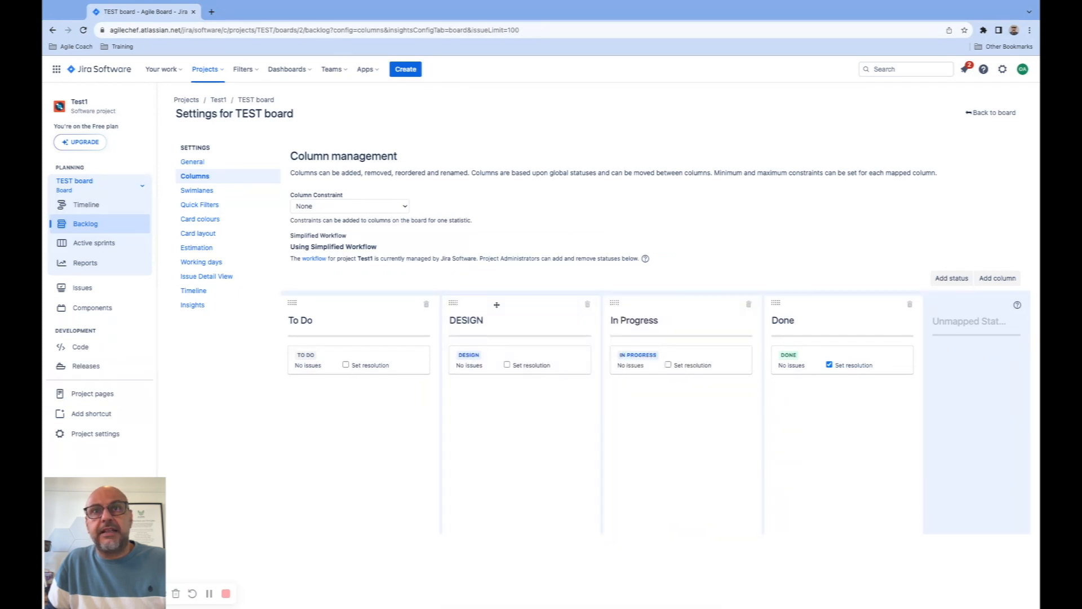
click(653, 321)
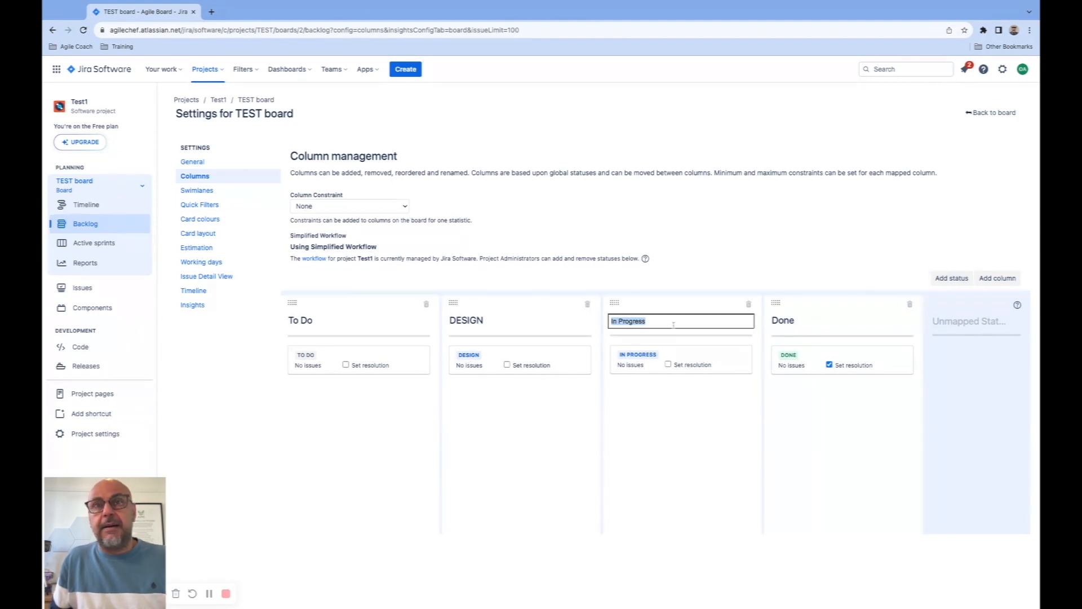
Add two more board columns named TESTING and Review, both in the In Progress category.
click(995, 278)
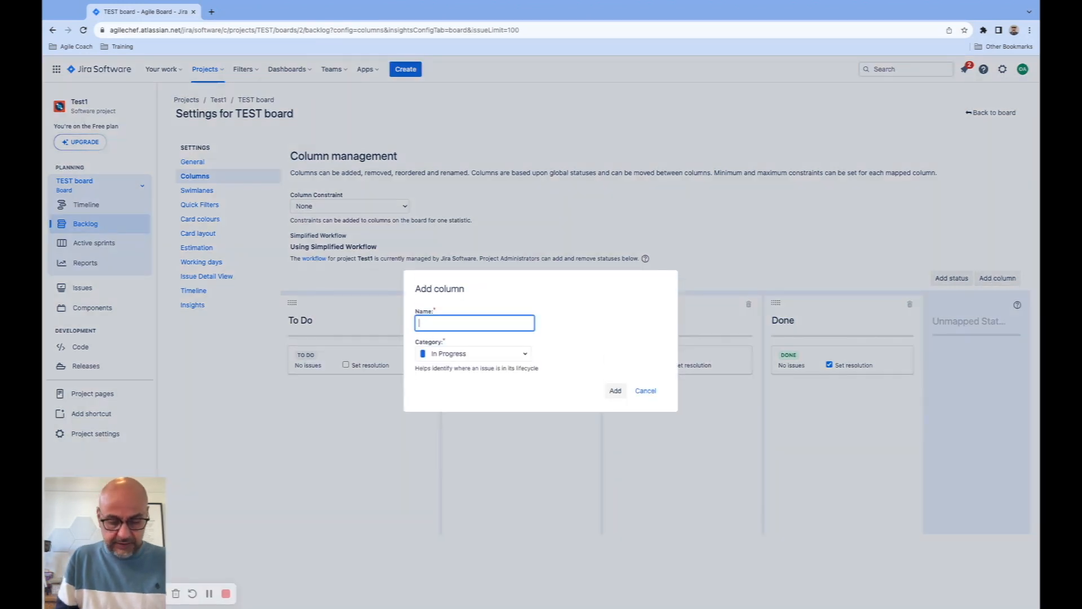
text(Testing)
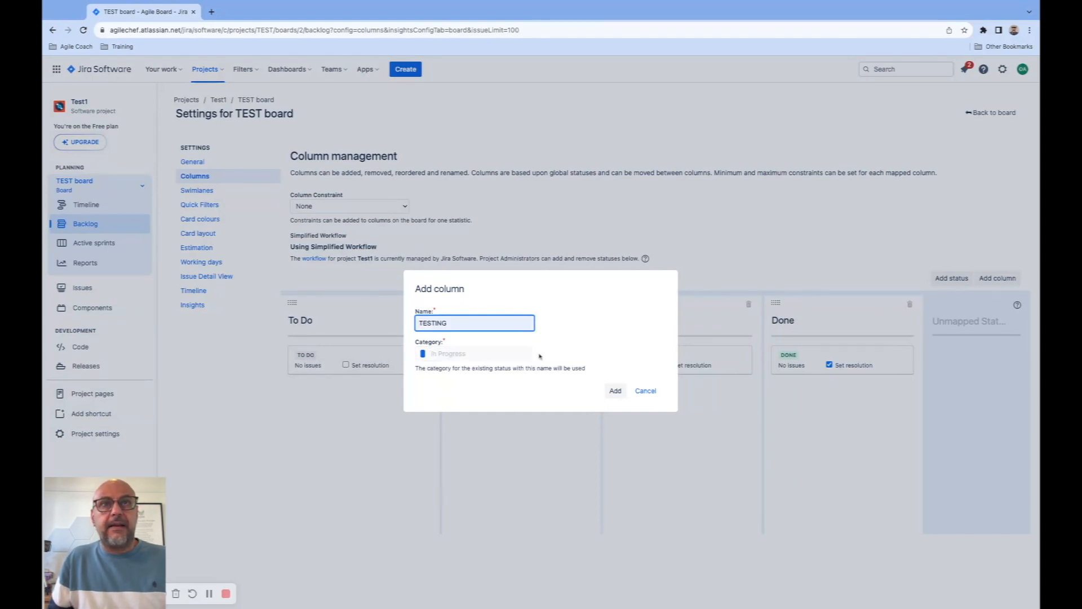
click(616, 391)
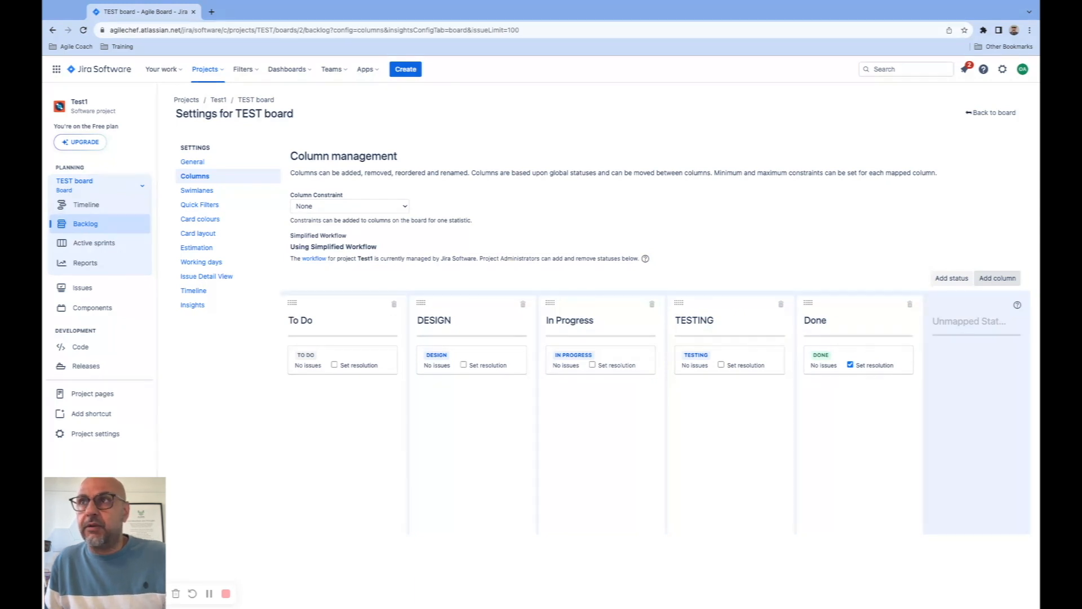
click(997, 277)
text(Review)
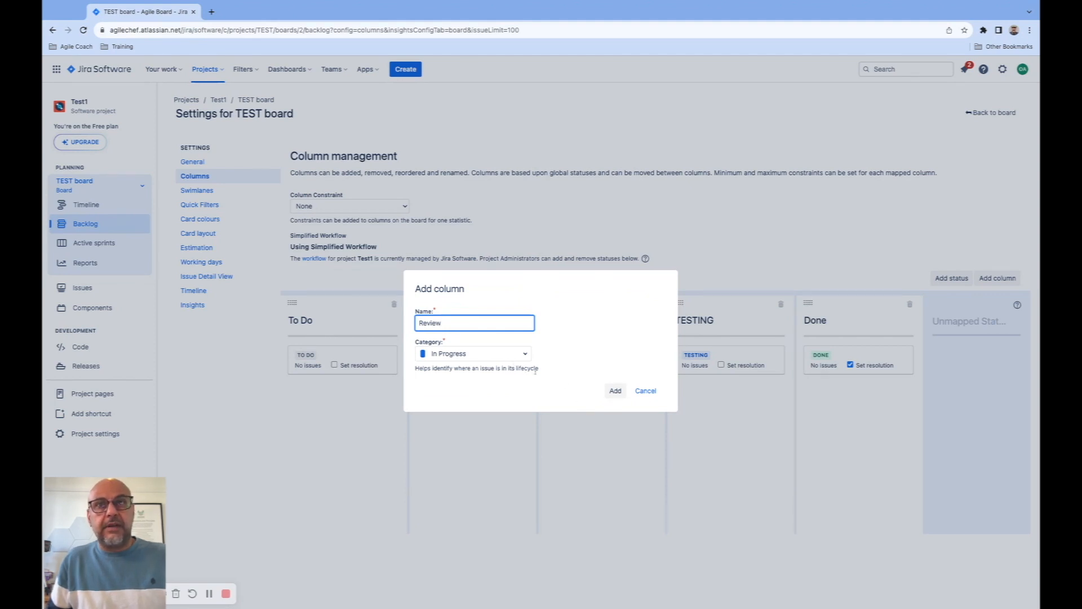
click(614, 391)
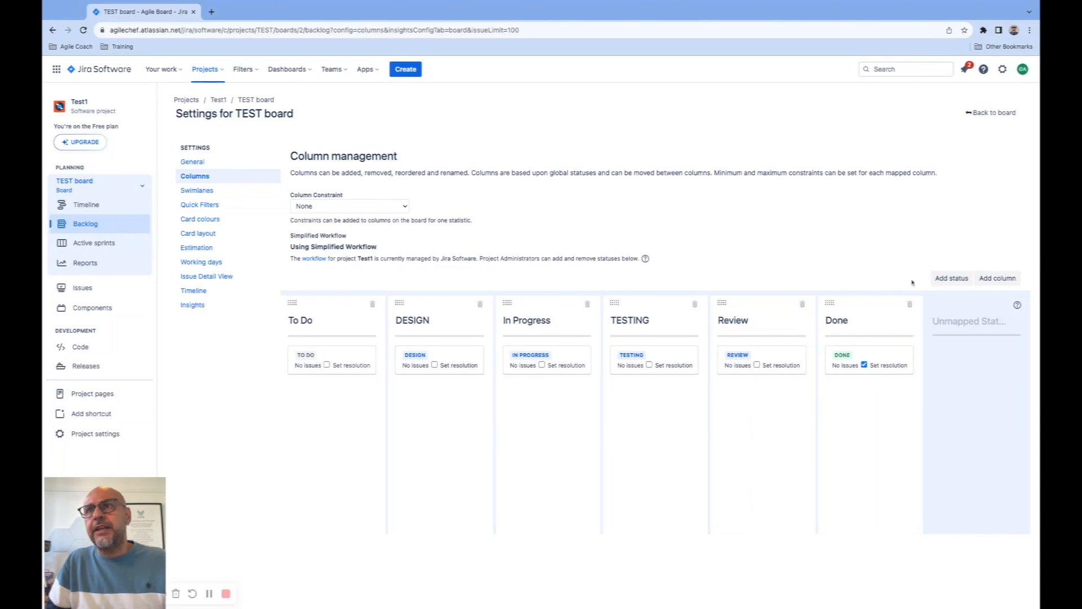
Add the existing In Analysis status and map it to the To Do column beneath the To Do status.
click(941, 279)
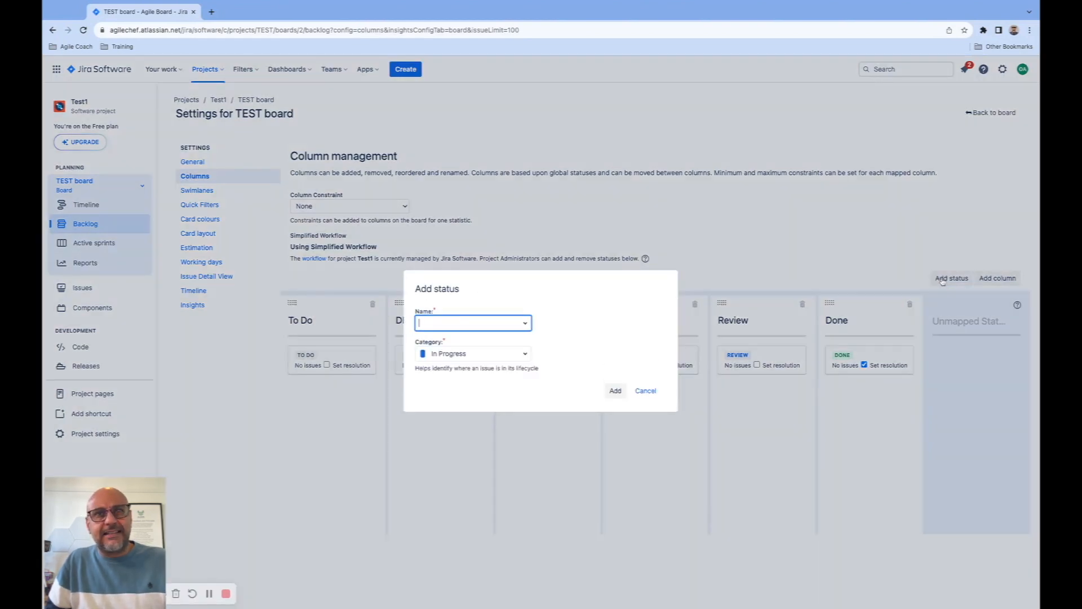
click(524, 355)
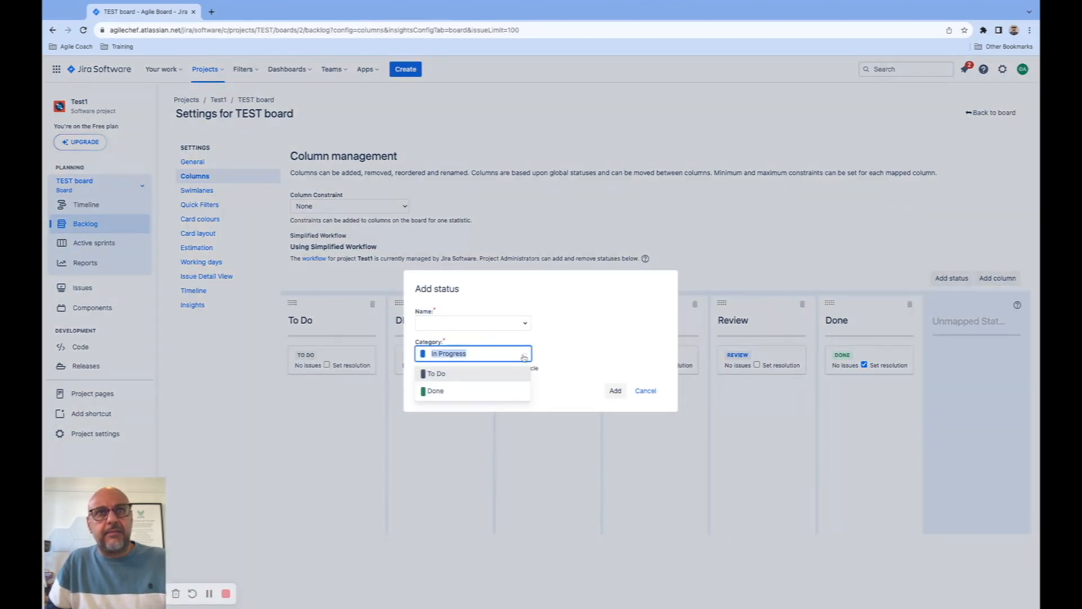
click(451, 375)
click(449, 323)
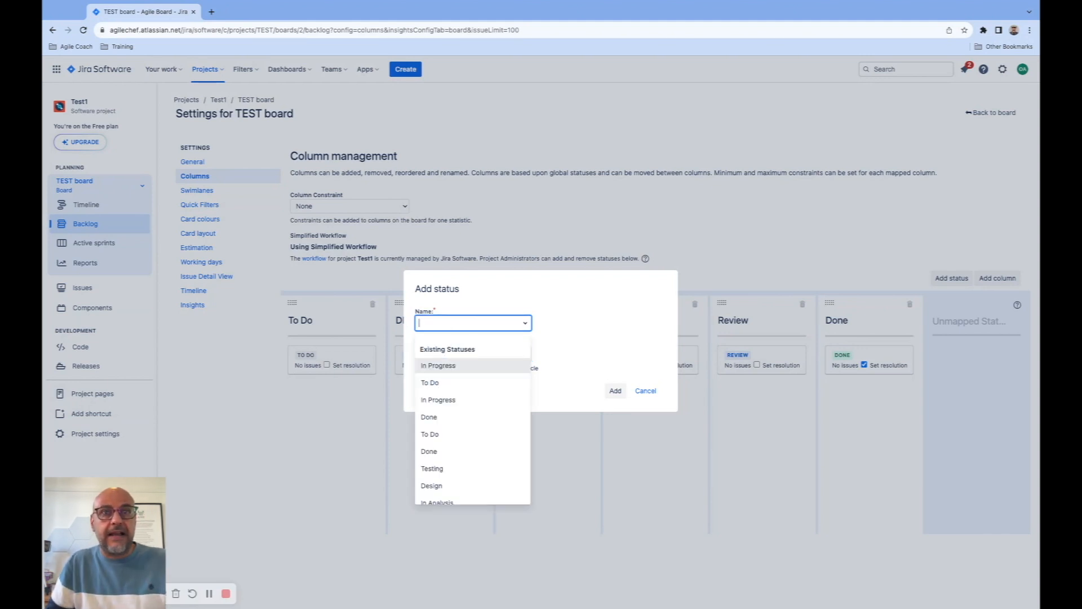
scroll(462, 422, down, 1)
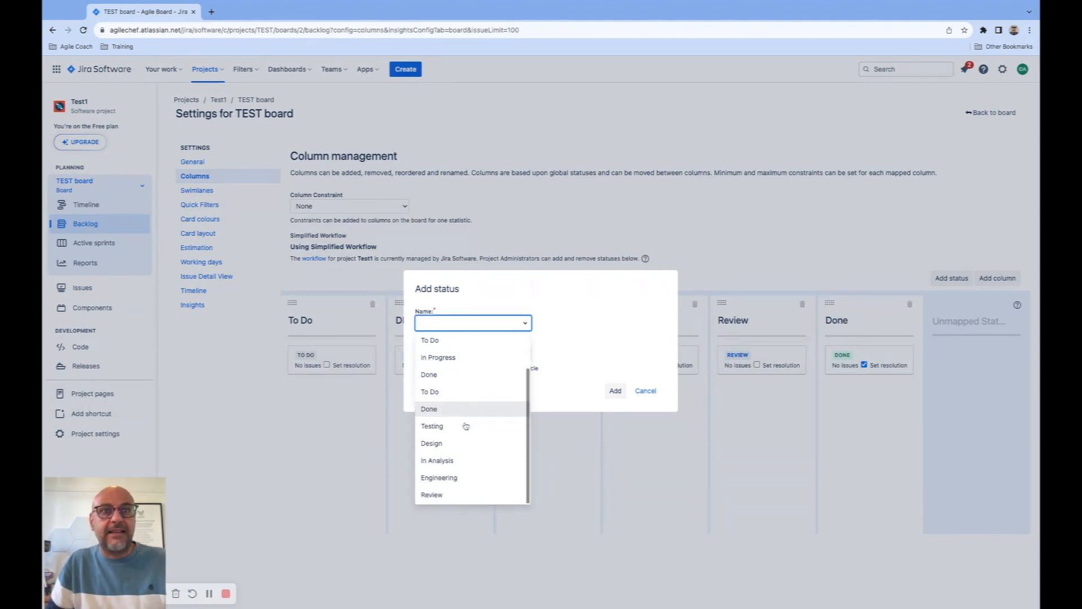
click(448, 460)
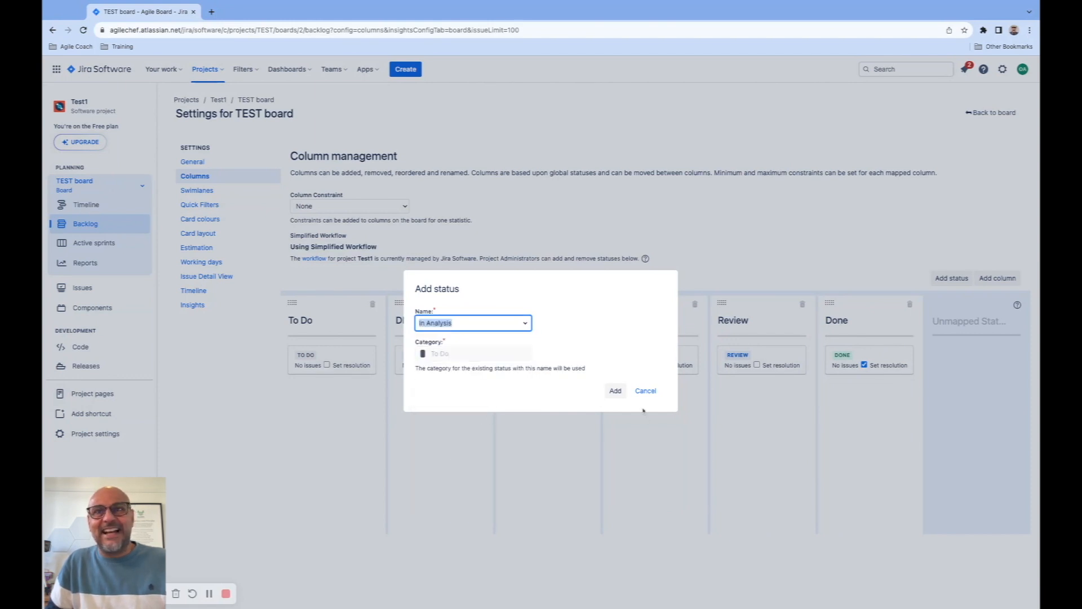
click(615, 390)
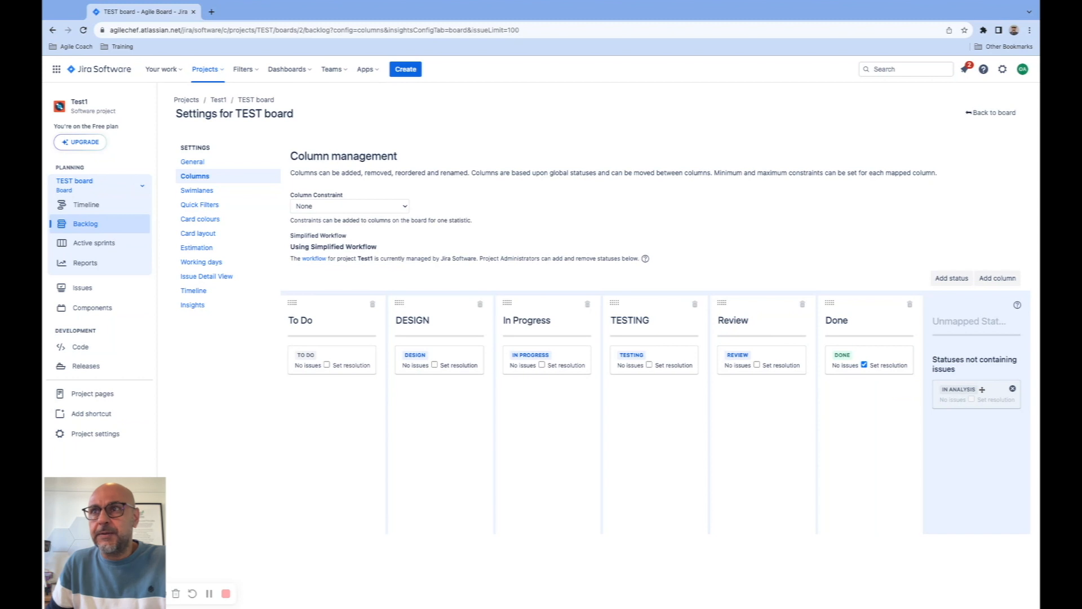
drag(983, 389, 327, 398)
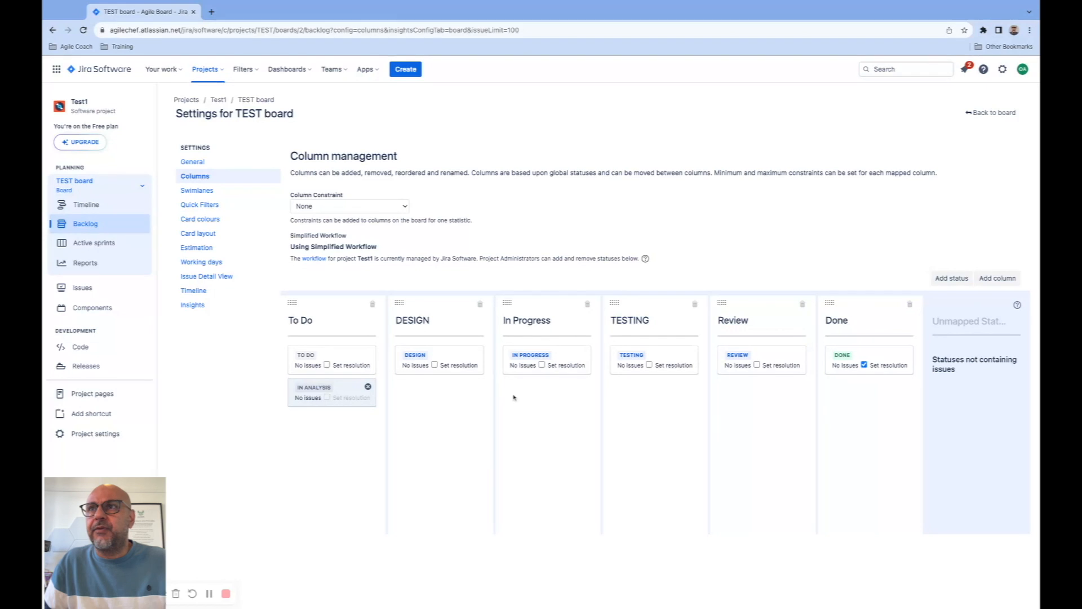
Check the column constraint setting, and base the board's swimlanes on Assignees.
click(369, 211)
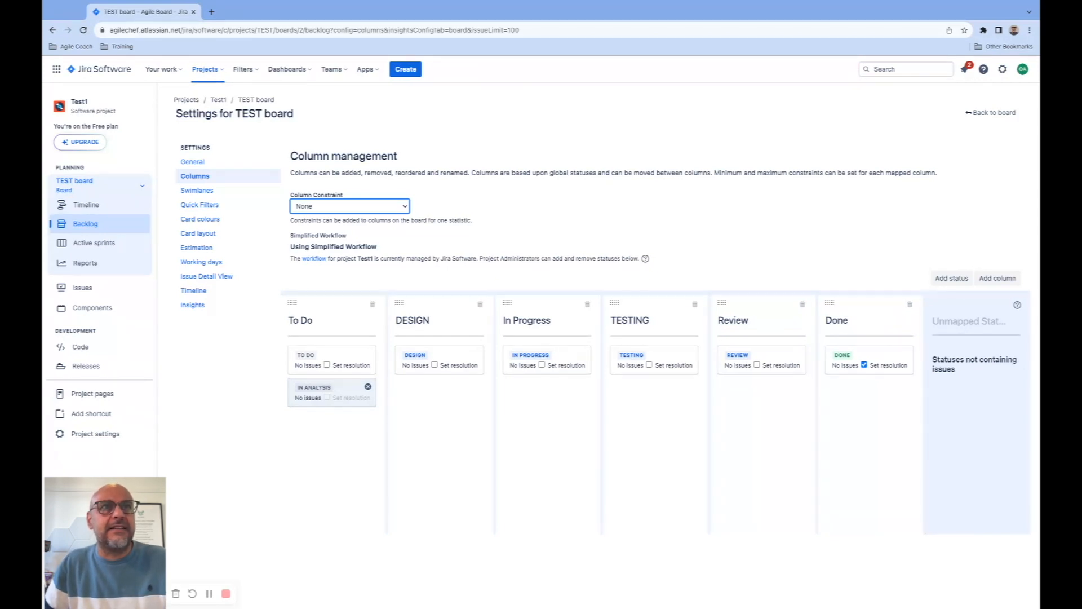
click(206, 194)
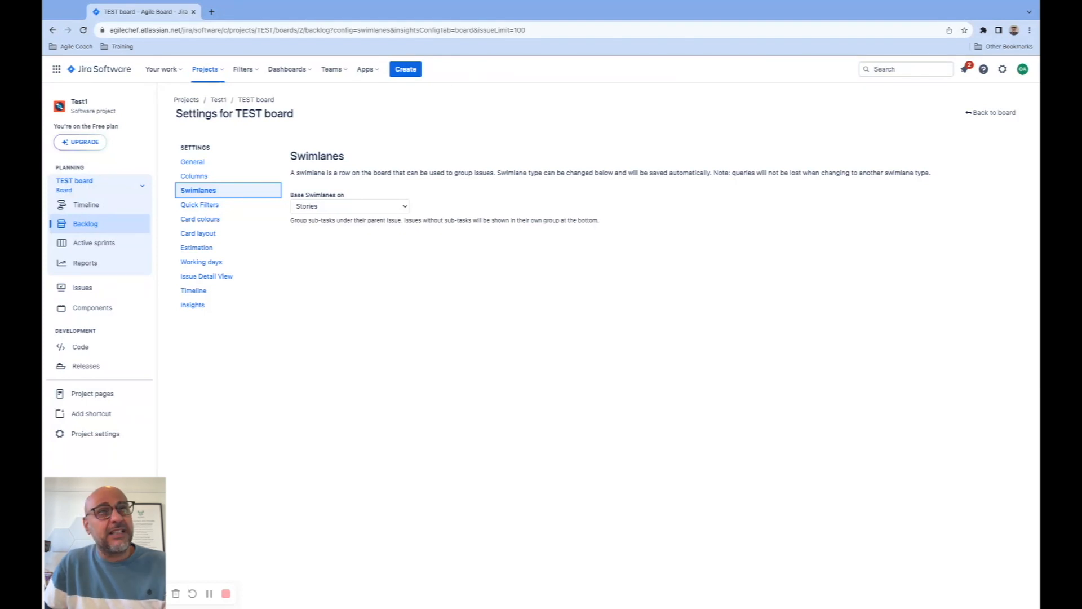
click(370, 206)
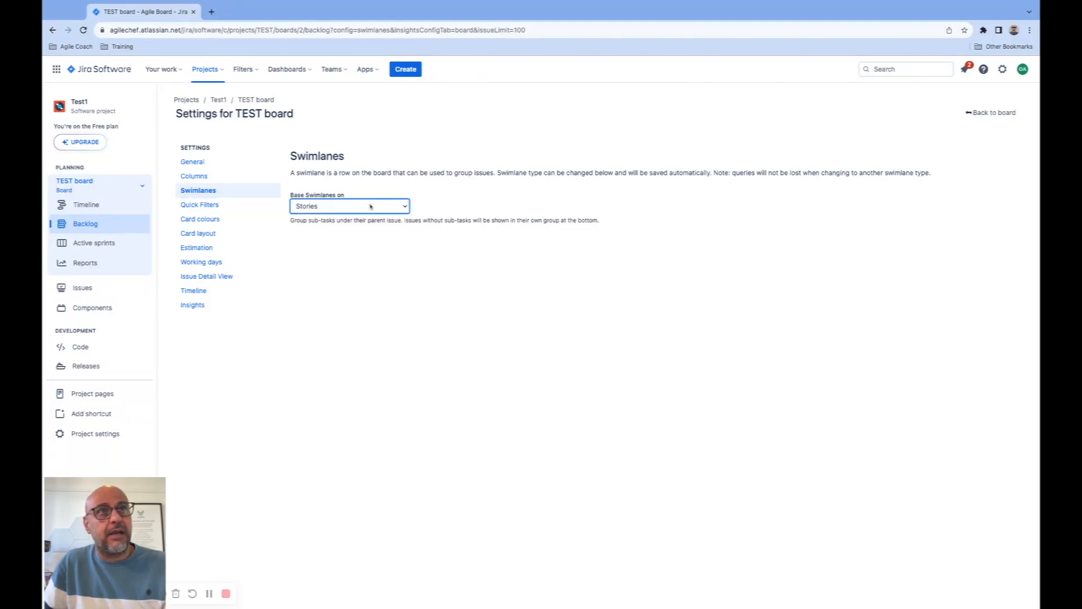
click(373, 219)
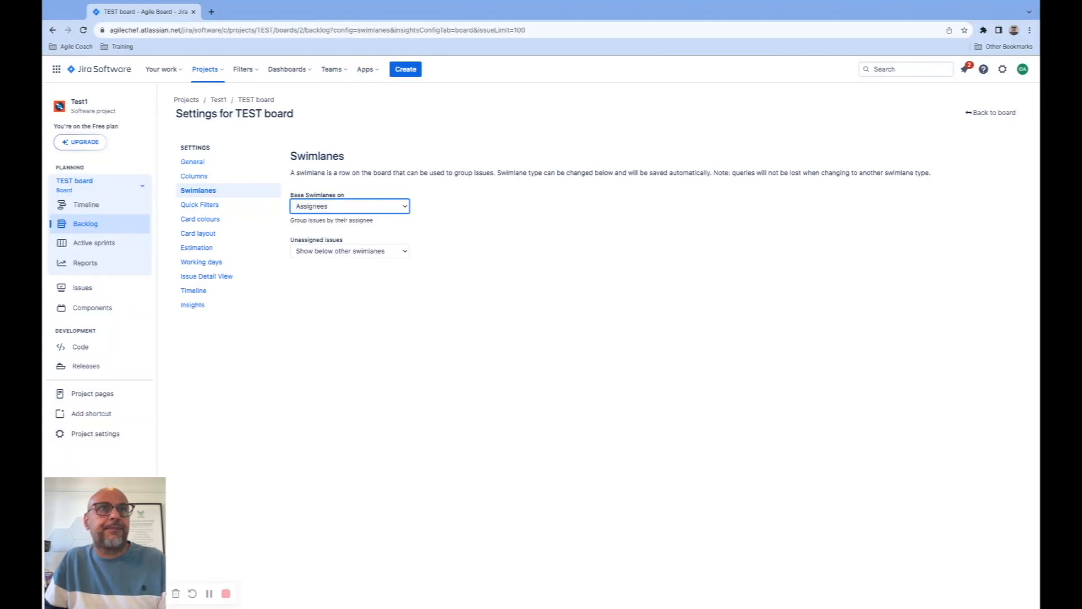
Base the board's swimlanes on Queries, and check the options for basing card colours.
click(338, 206)
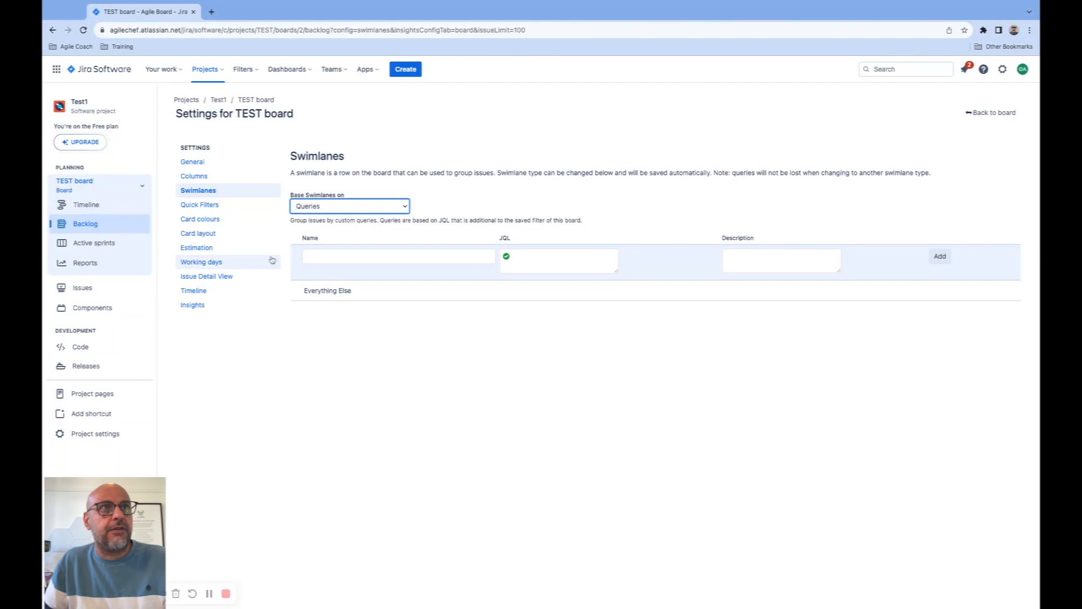
click(216, 220)
click(346, 231)
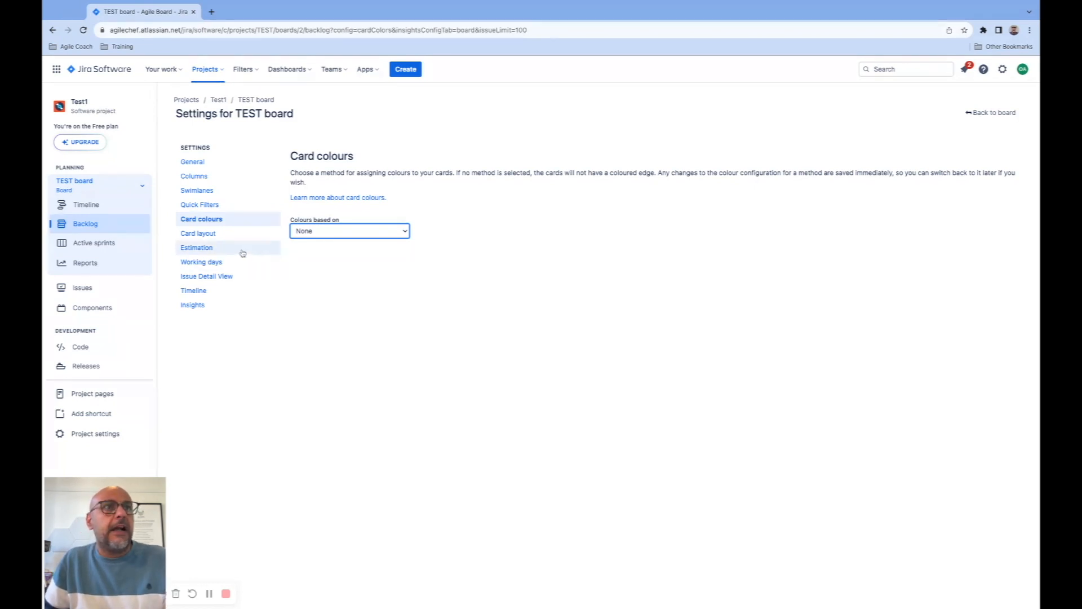
Review the board's quick filters, working days and estimation settings, including the choices for the estimation statistic.
click(206, 205)
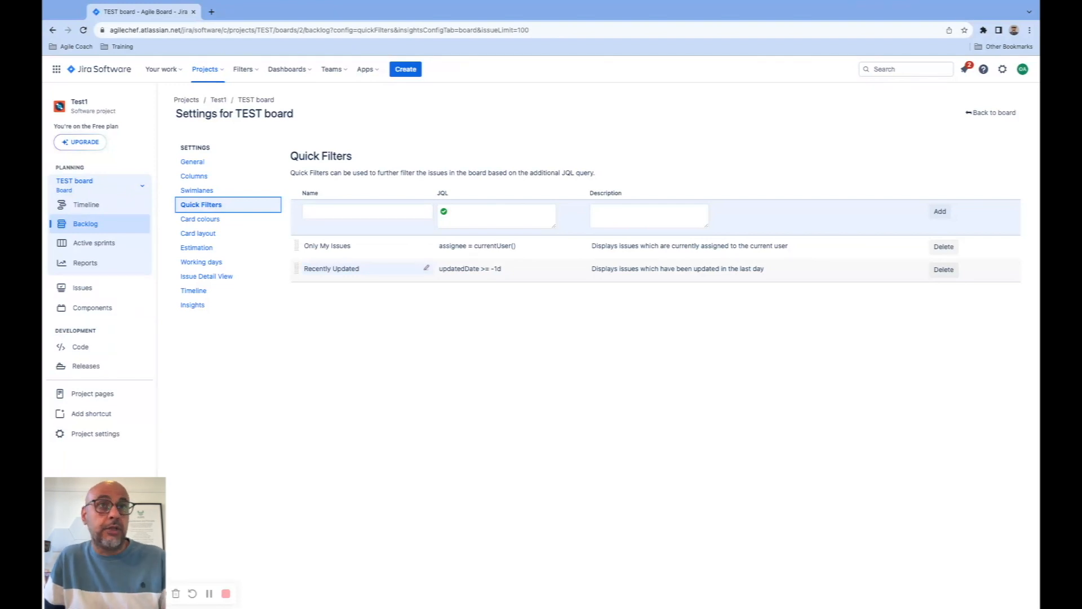
click(237, 261)
click(225, 249)
click(223, 264)
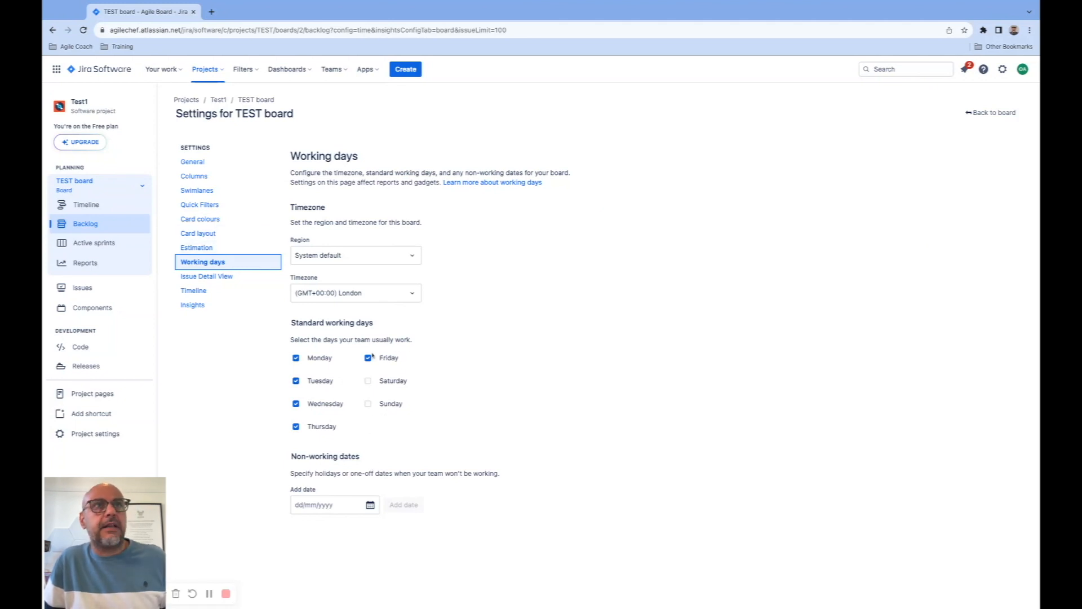
click(230, 250)
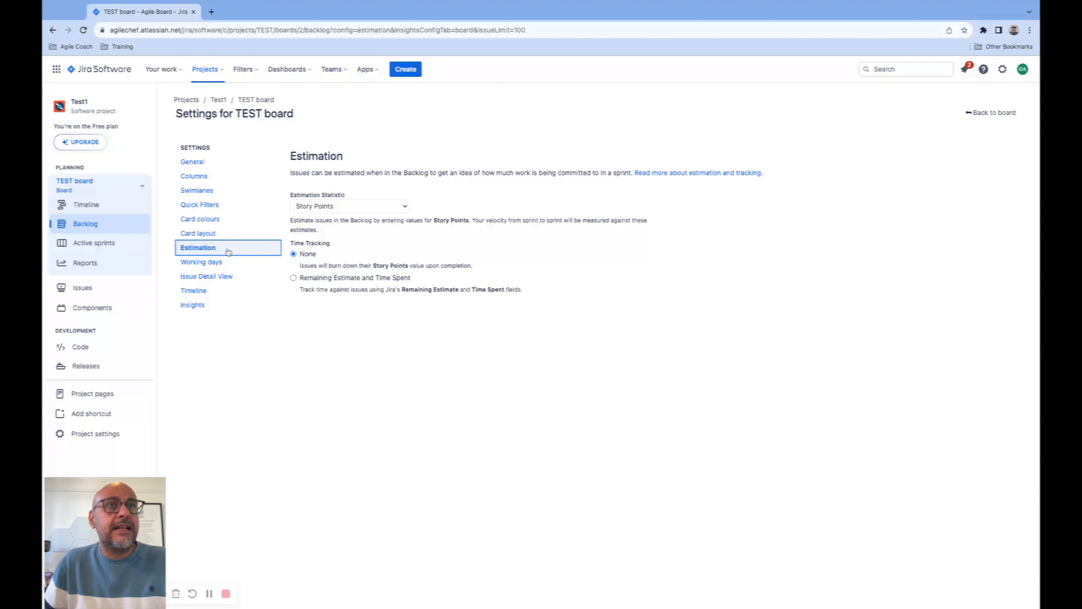
click(396, 207)
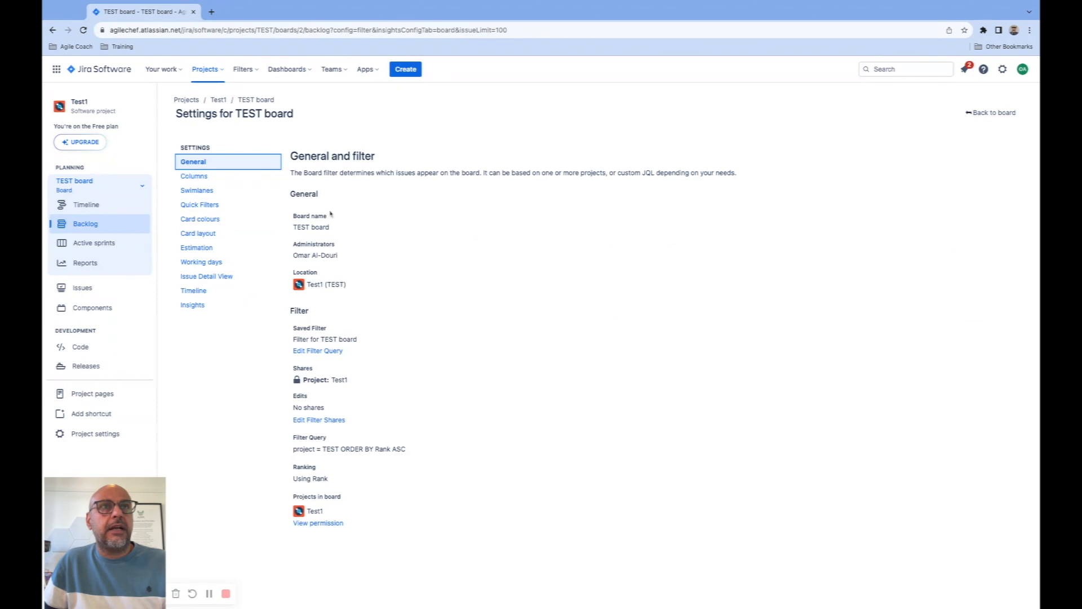
Check the board's administrators in the general settings, and open the saved filter's query for editing.
click(340, 258)
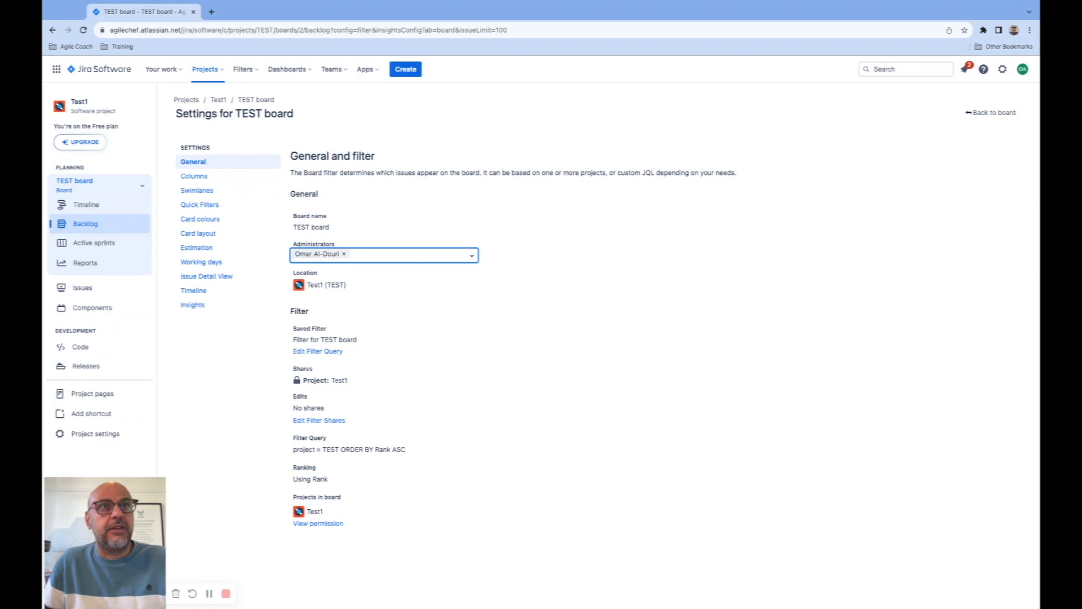
click(496, 320)
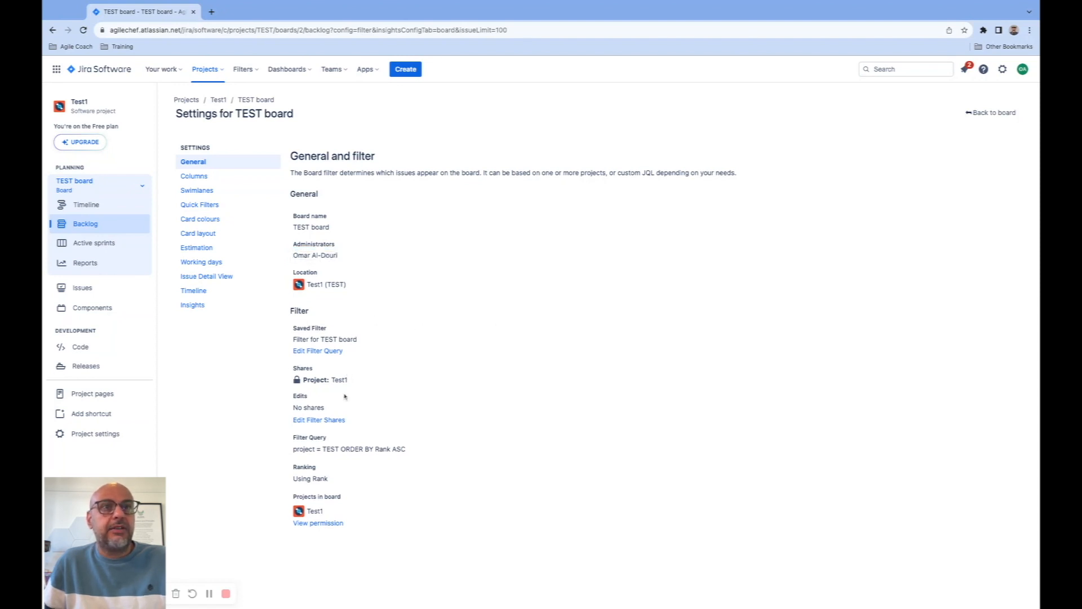
click(314, 351)
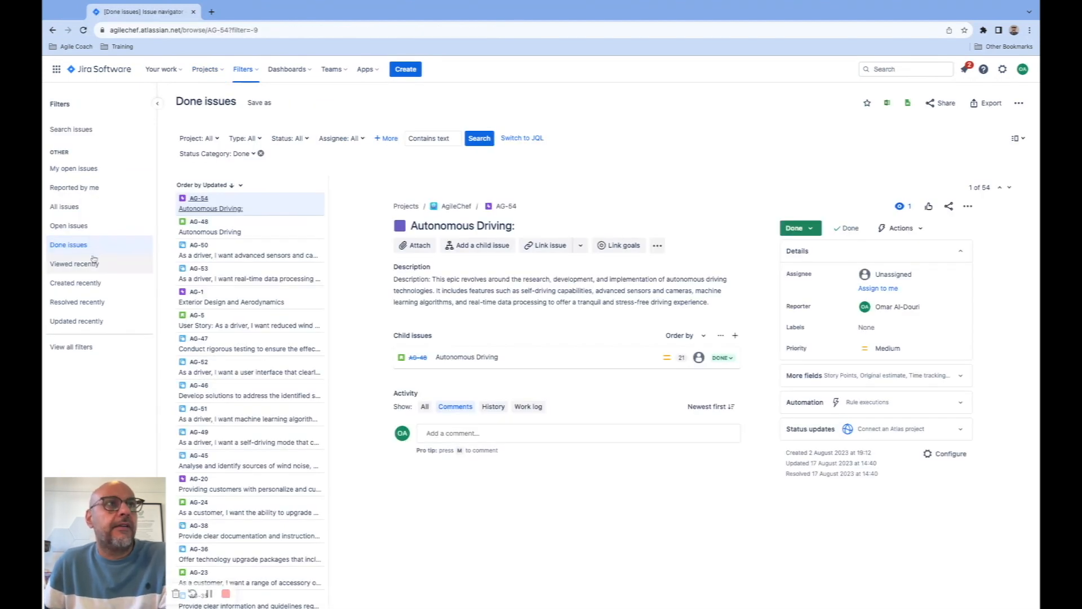
Browse the Open issues, Done issues and Viewed recently filters, inspect the latter's JQL query, and open the general issue search.
click(93, 230)
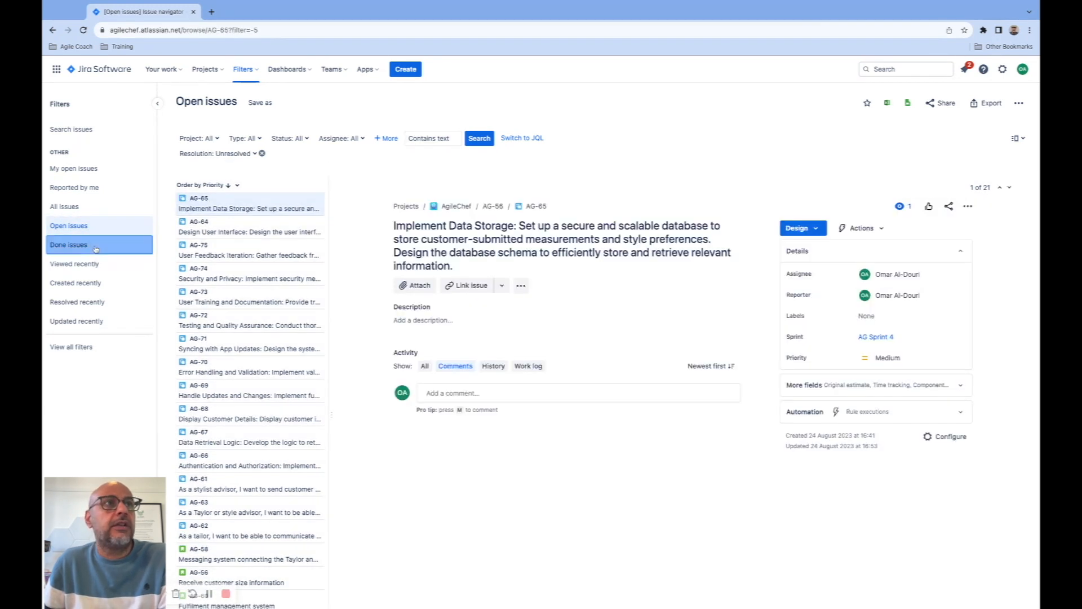
click(95, 248)
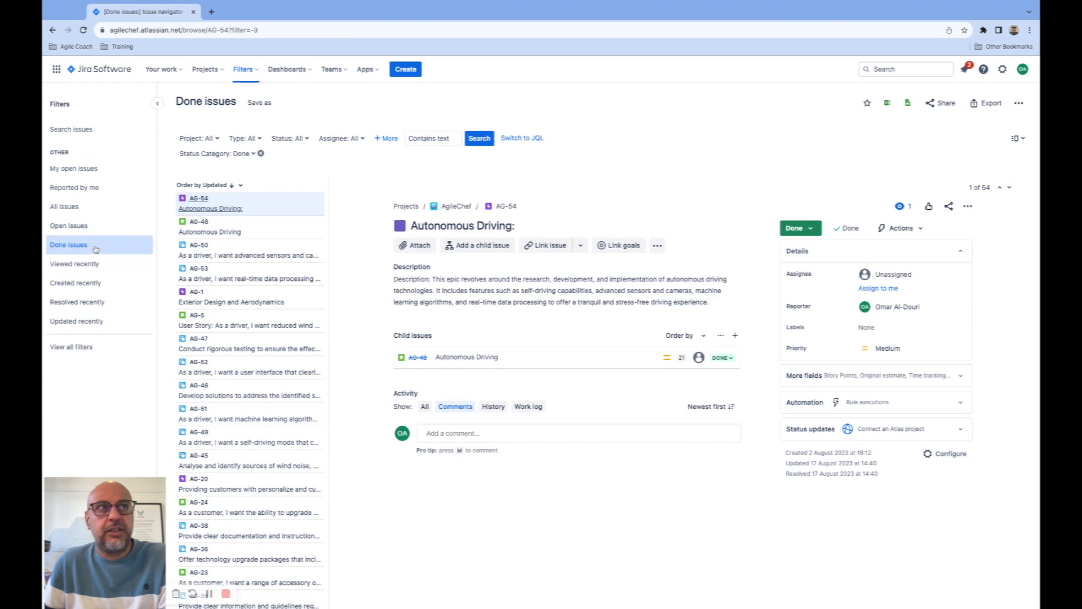
click(97, 265)
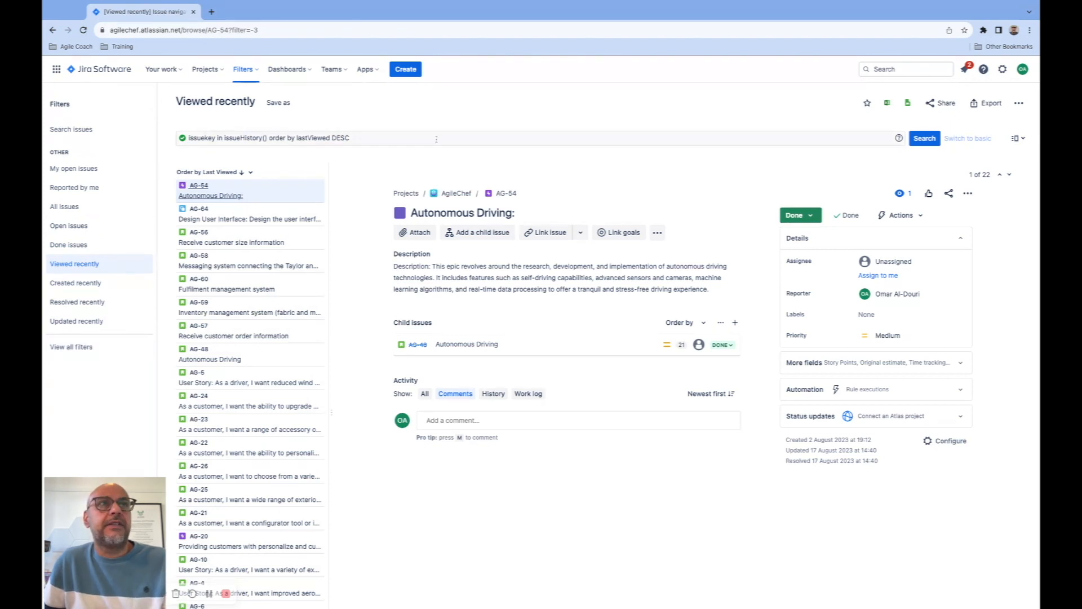
click(436, 139)
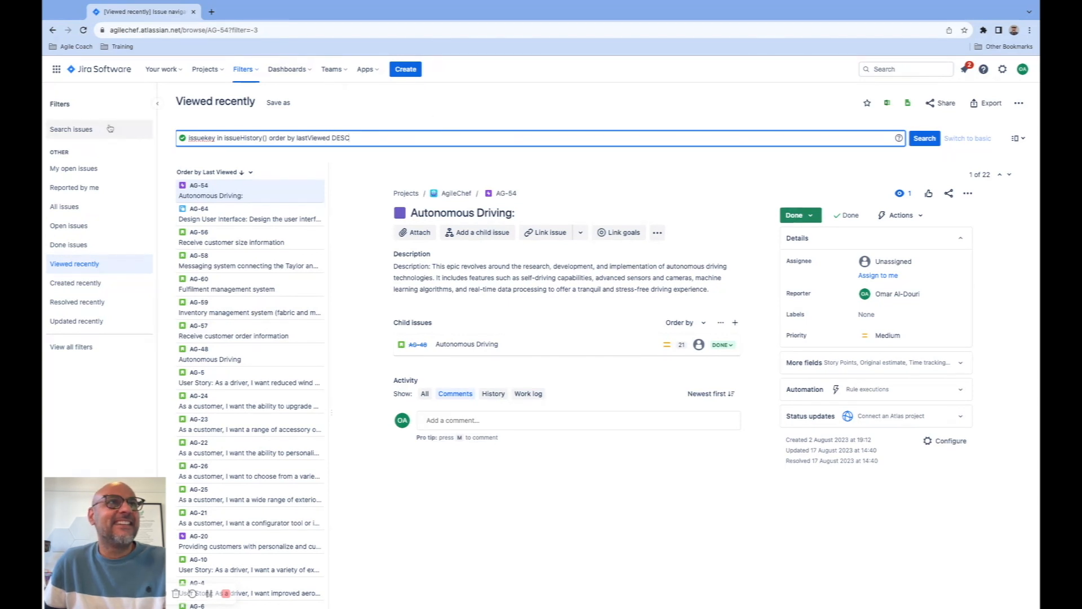
click(89, 129)
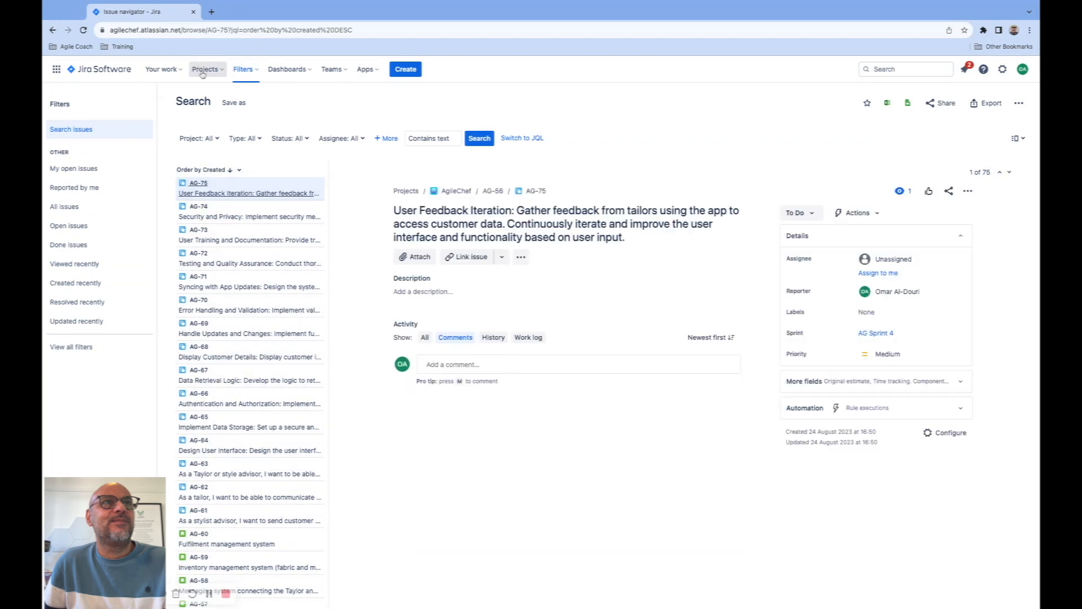
Return to the Test1 project and view its active sprints board with the configured columns.
click(205, 72)
click(238, 115)
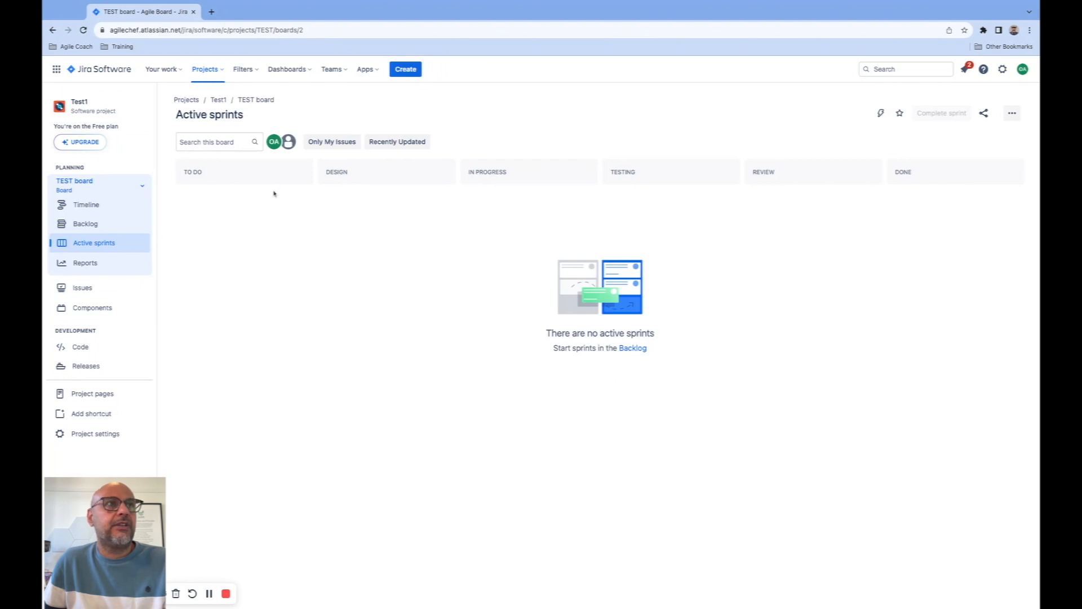
click(207, 71)
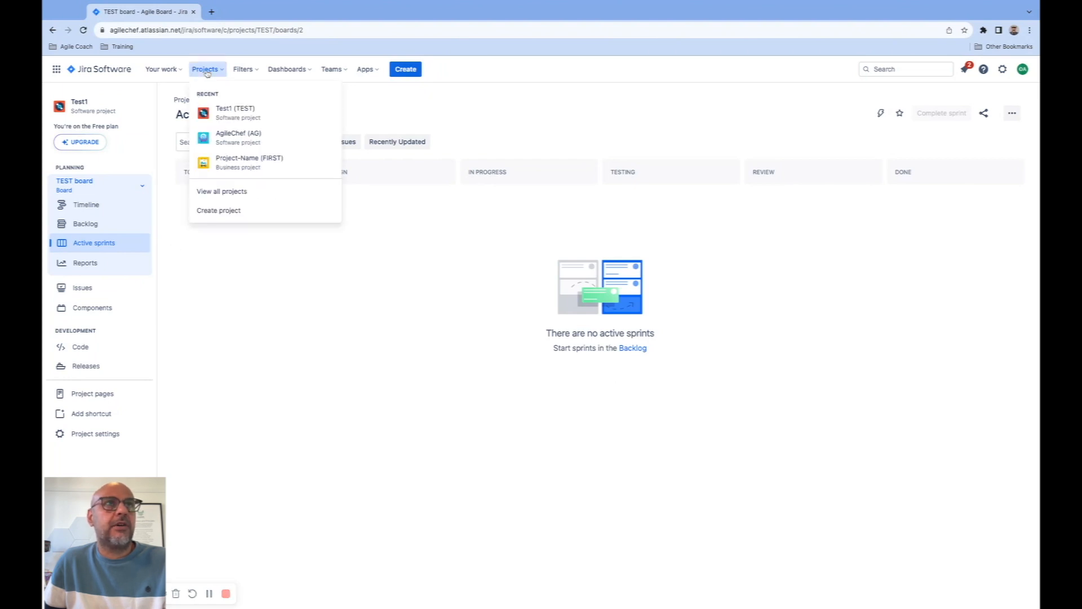
click(241, 115)
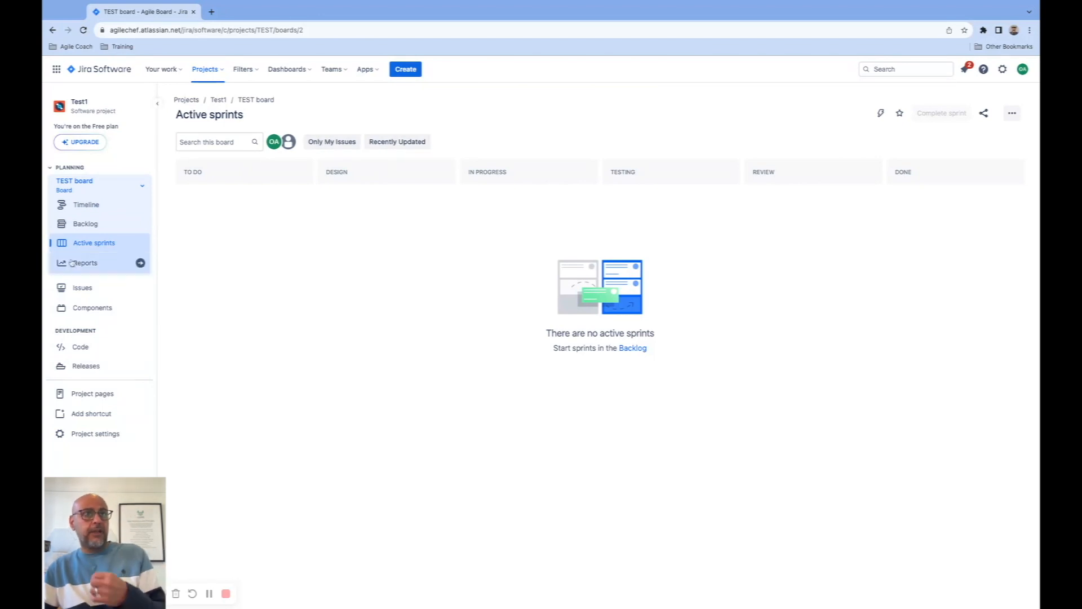
Show the epics beside the TEST board's backlog, and inspect the epic creation form before closing it.
click(86, 224)
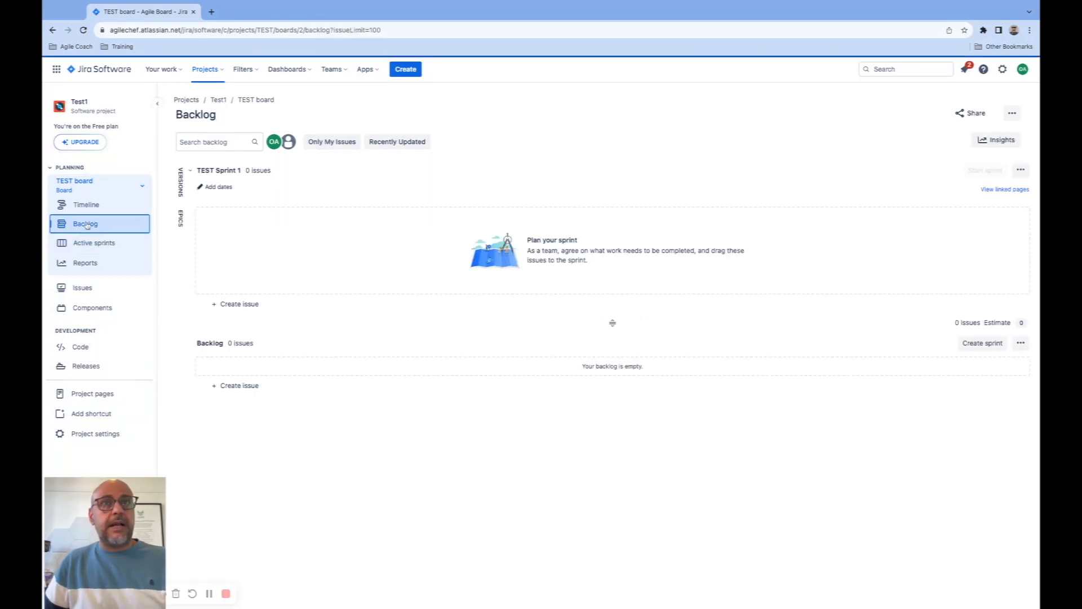
click(183, 221)
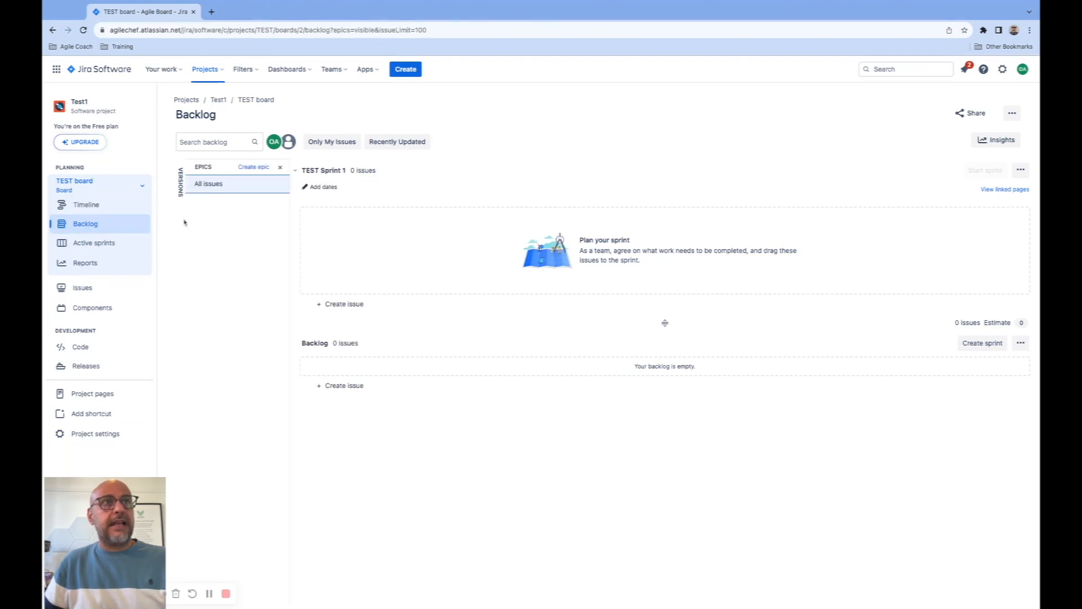
click(254, 167)
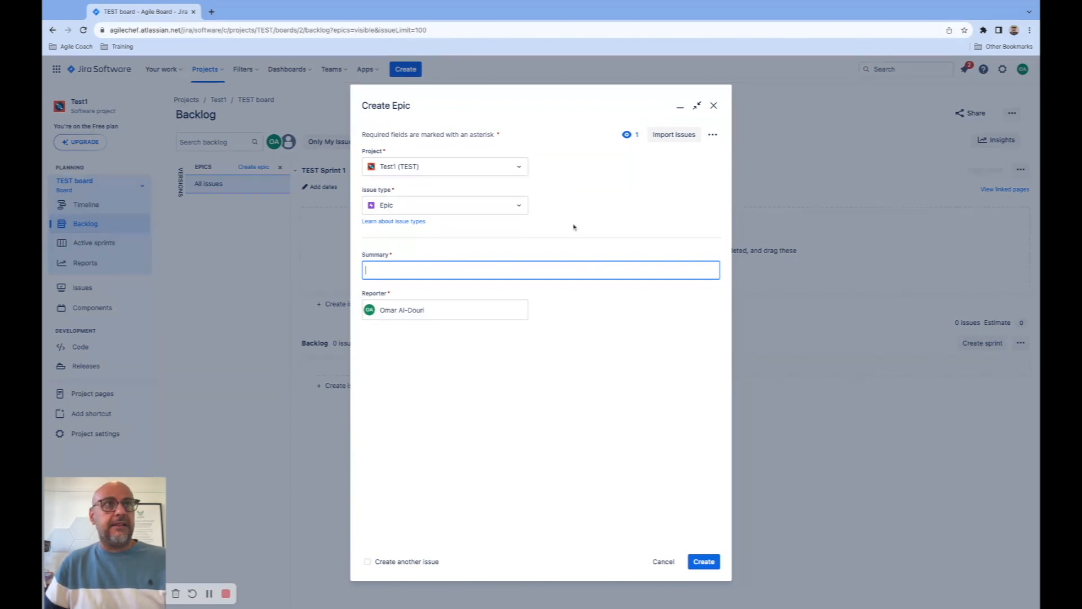
click(714, 106)
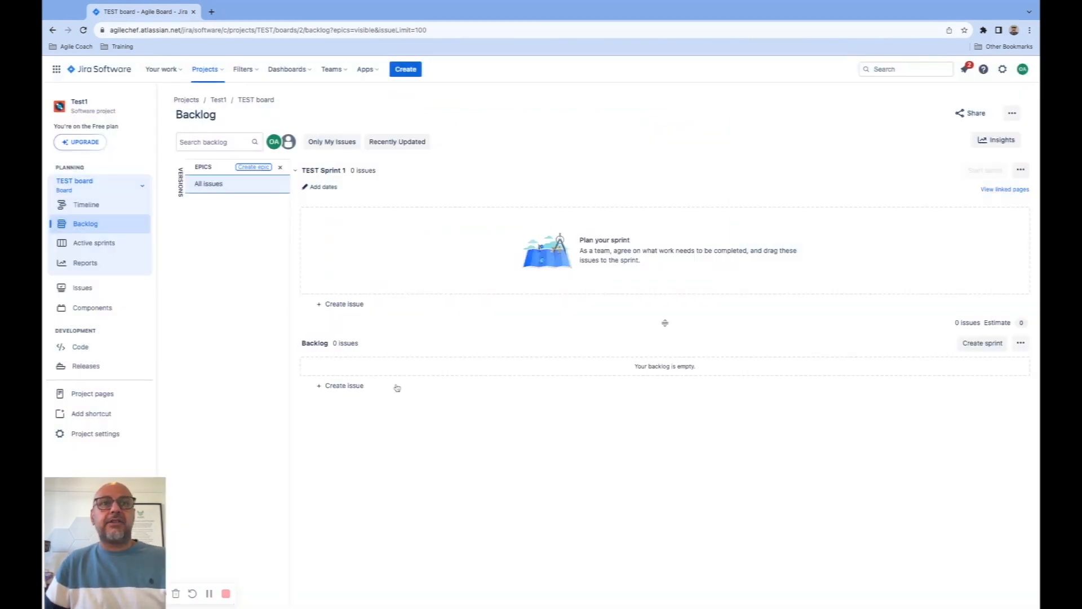
Check which issue types a new backlog item can have, and return to the active sprints.
click(341, 387)
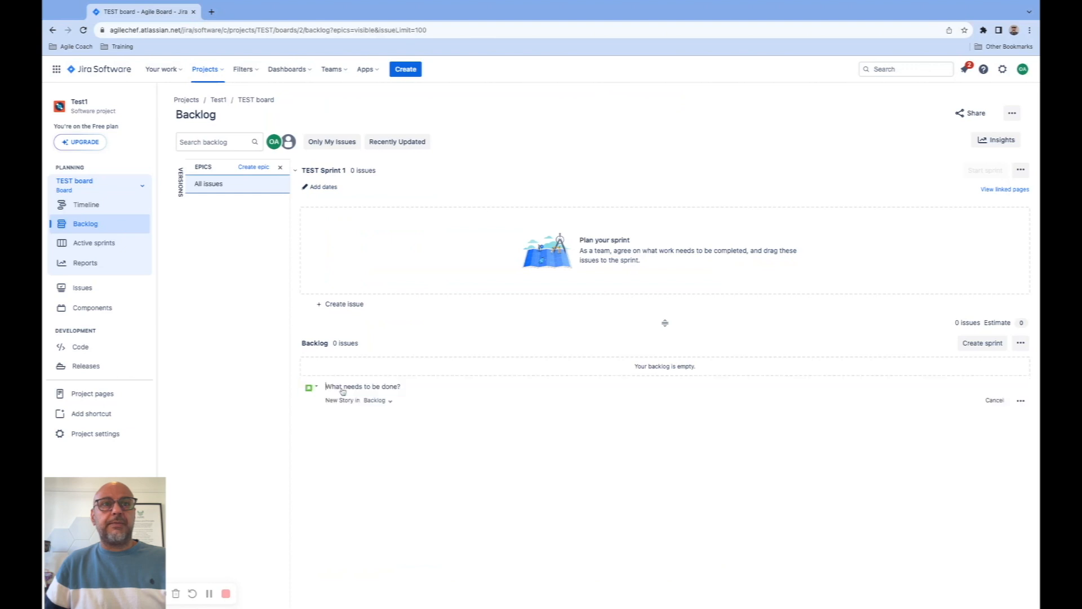
click(317, 388)
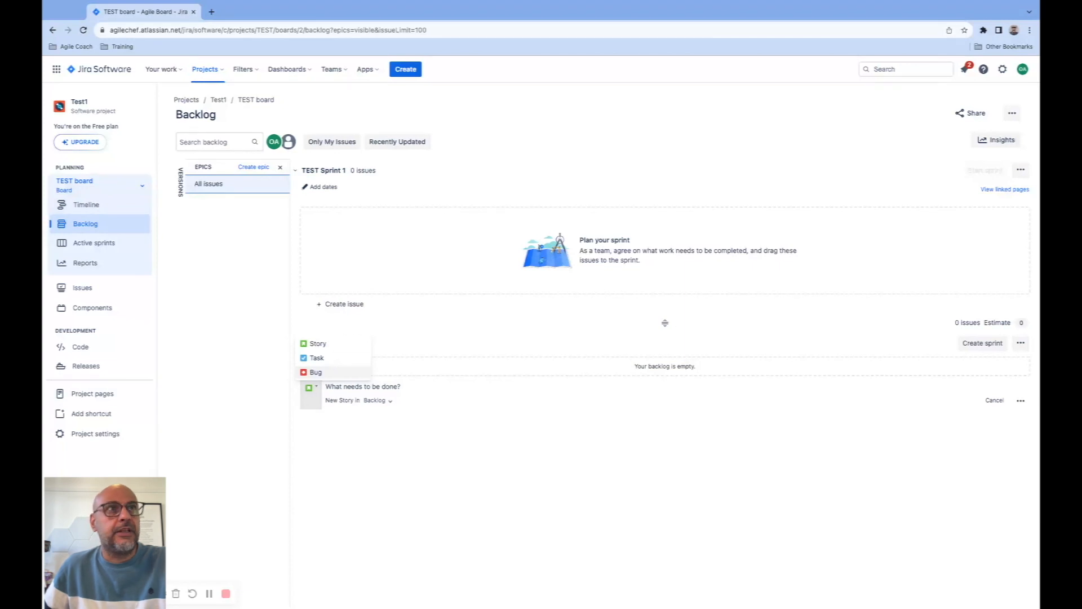
click(106, 248)
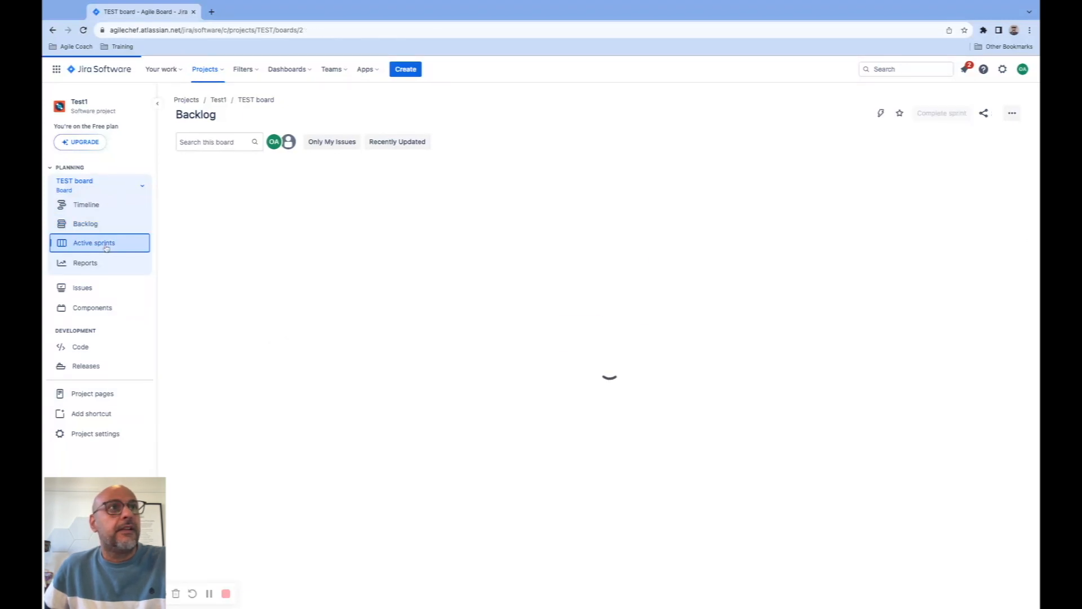